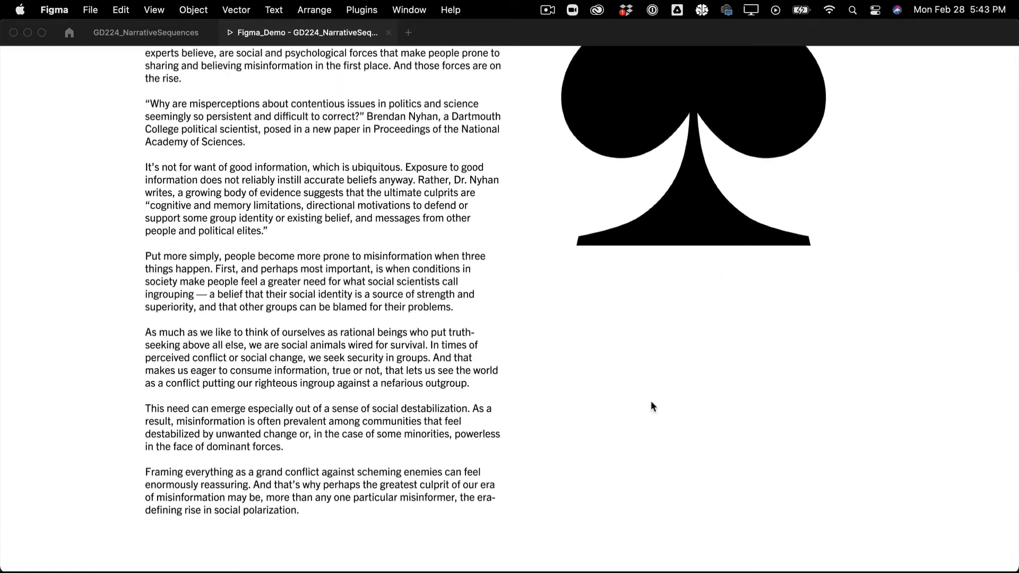
# - Review the scrolling article prototype from the spade section through the Joker, diamond and crowd sections to the closing text
pyautogui.click(643, 414)
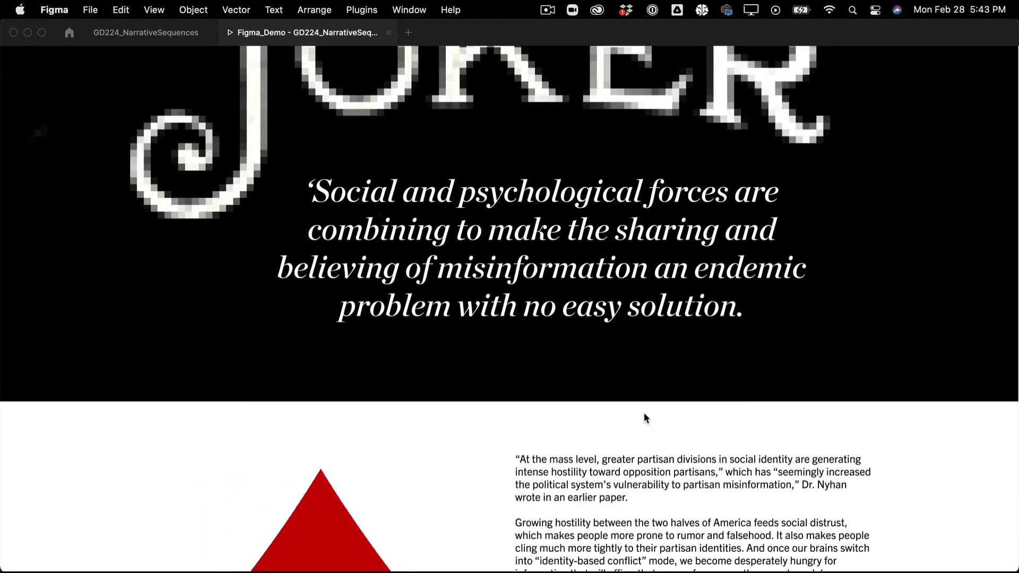
pyautogui.scroll(-7, 646, 418)
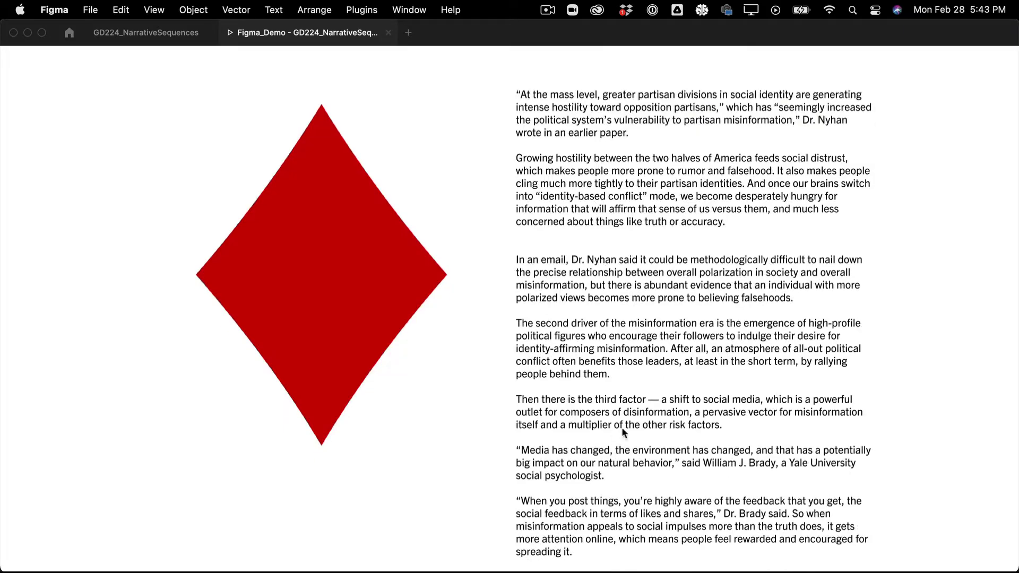
pyautogui.scroll(-15, 622, 431)
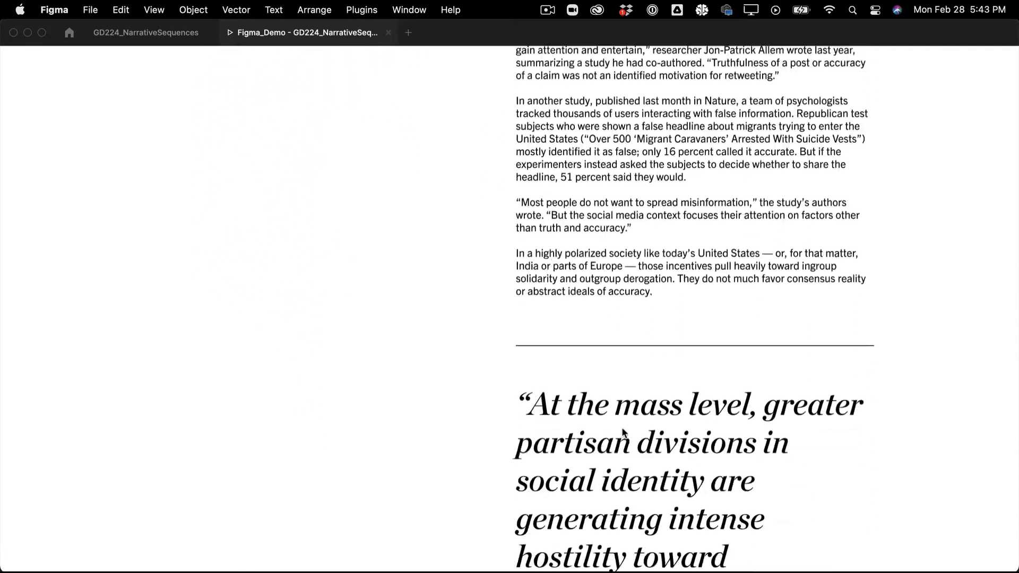
pyautogui.scroll(-20, 622, 431)
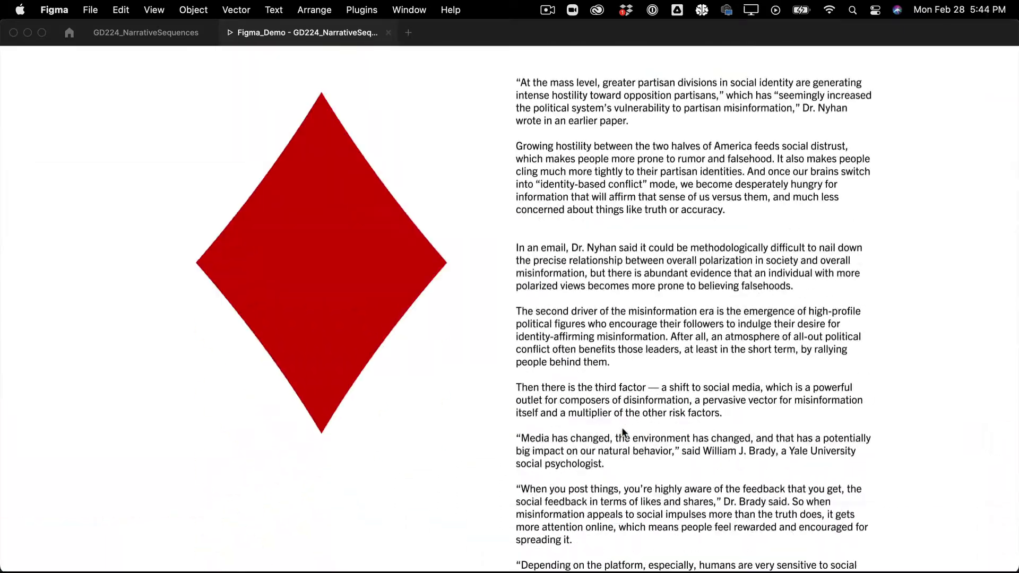
pyautogui.scroll(-20, 652, 367)
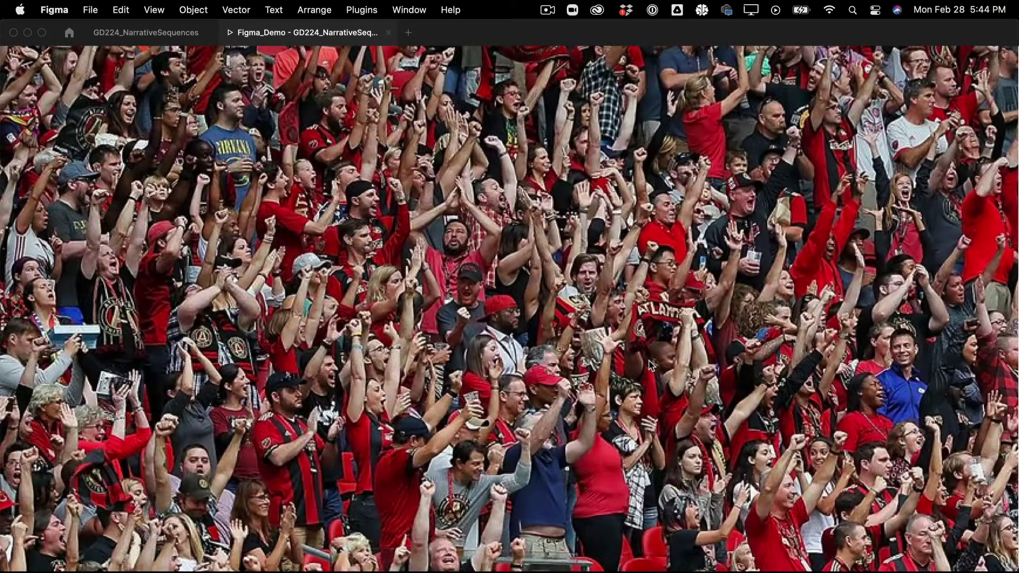
pyautogui.scroll(5, 546, 409)
pyautogui.scroll(-15, 559, 391)
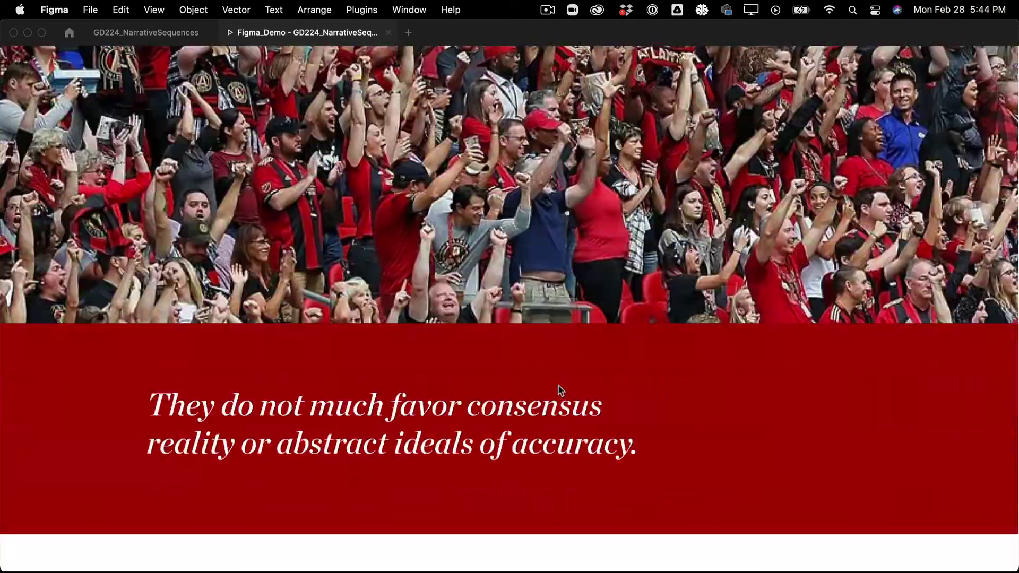
pyautogui.scroll(4, 559, 391)
pyautogui.scroll(-10, 559, 391)
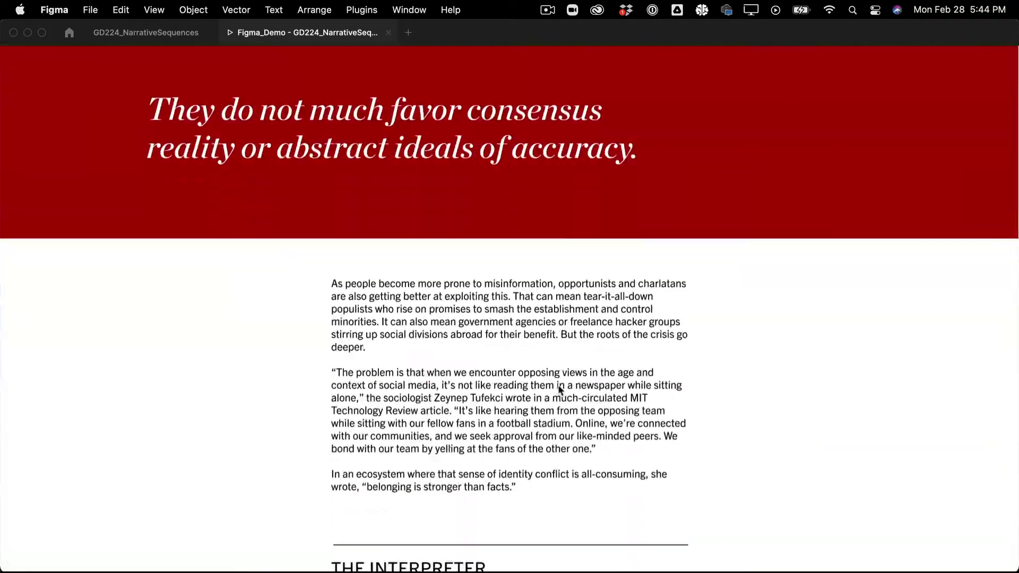
pyautogui.scroll(-1, 558, 384)
# - In the GD224_NarrativeSequences design file, set the overflow scrolling of Frame 2 to vertical scrolling
pyautogui.hotkey('ctrl', 'Tab')
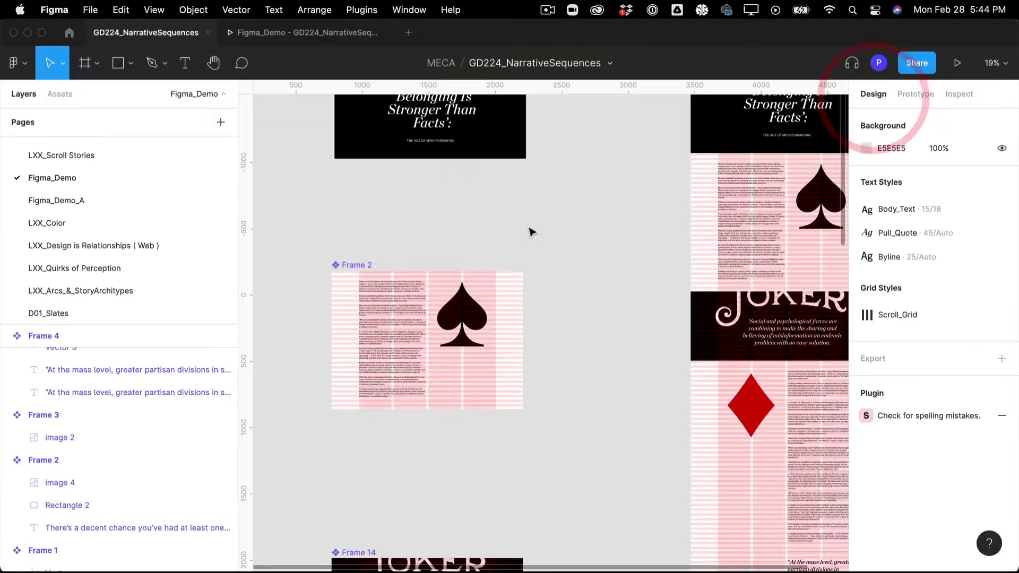
pyautogui.click(529, 229)
pyautogui.scroll(3, 529, 229)
pyautogui.click(476, 207)
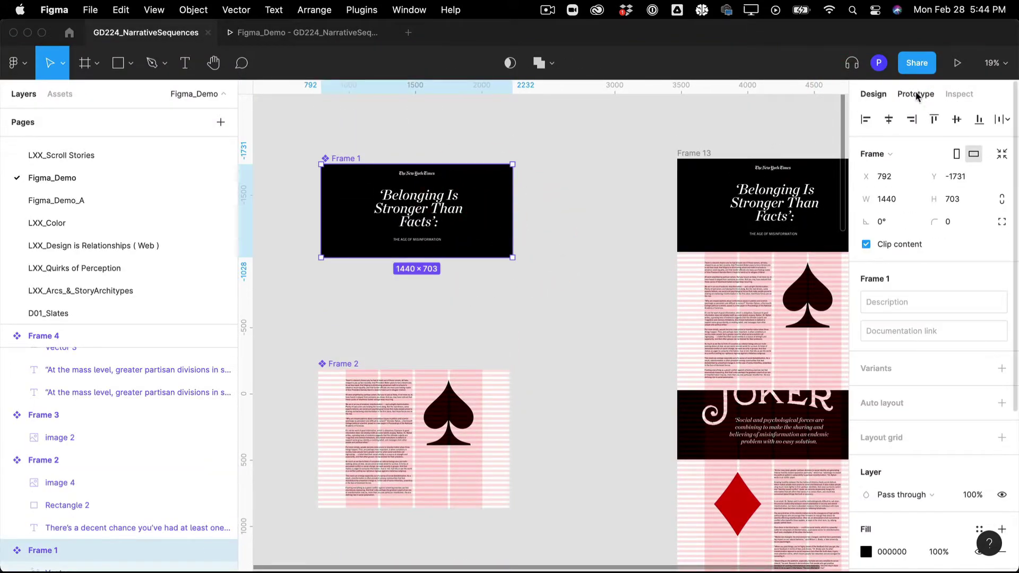
pyautogui.click(554, 297)
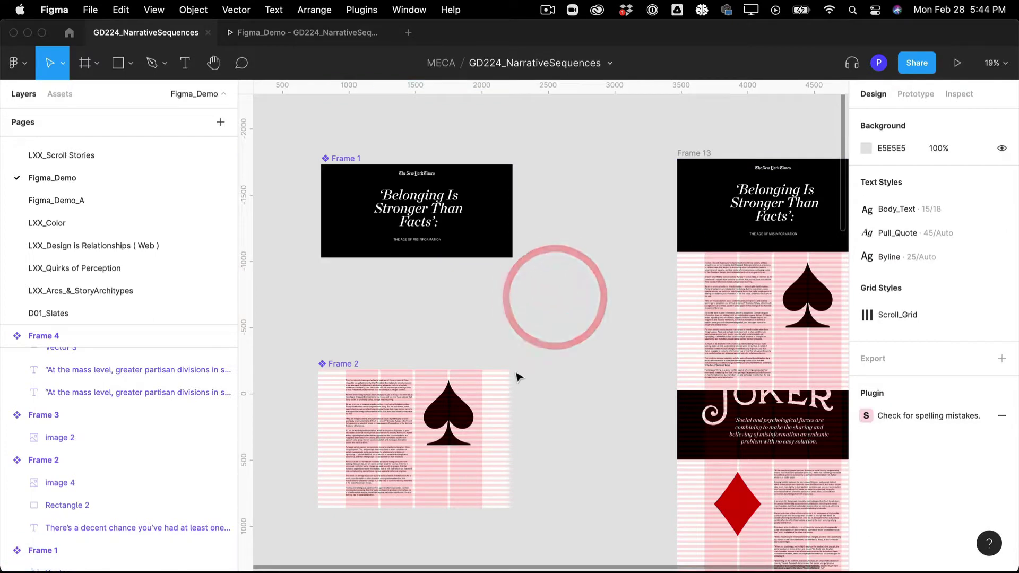
pyautogui.click(504, 387)
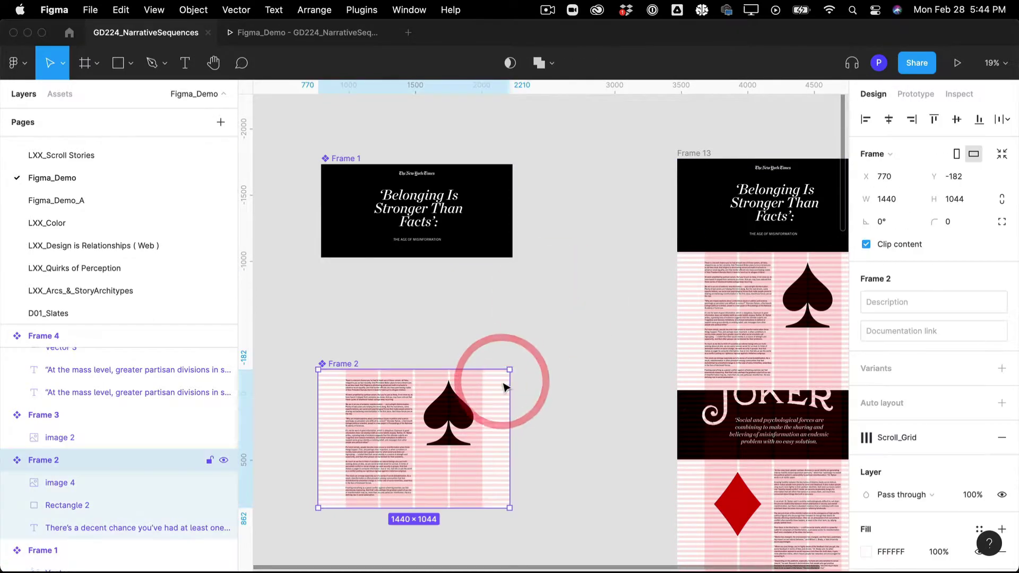
pyautogui.click(580, 318)
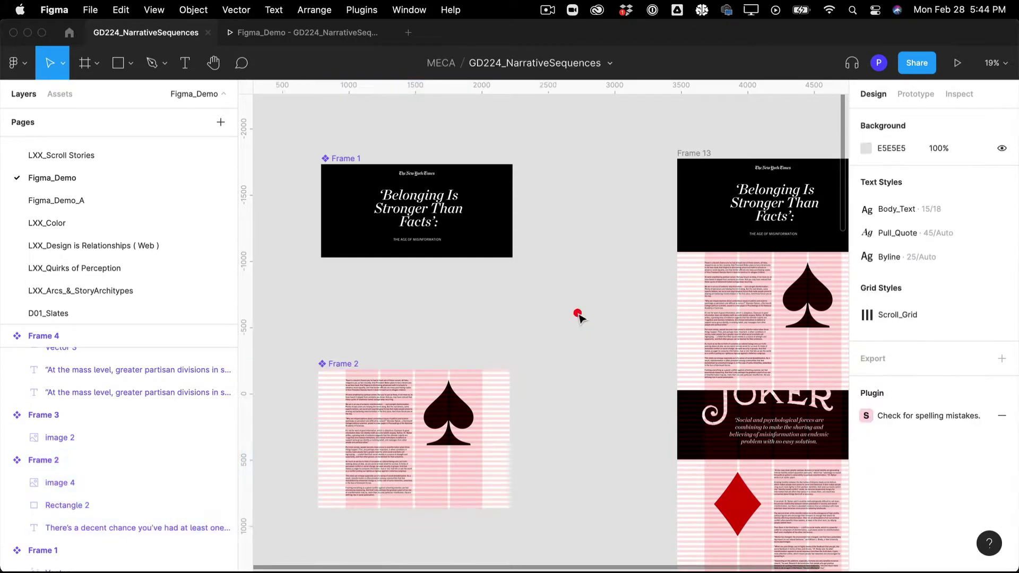
pyautogui.click(500, 380)
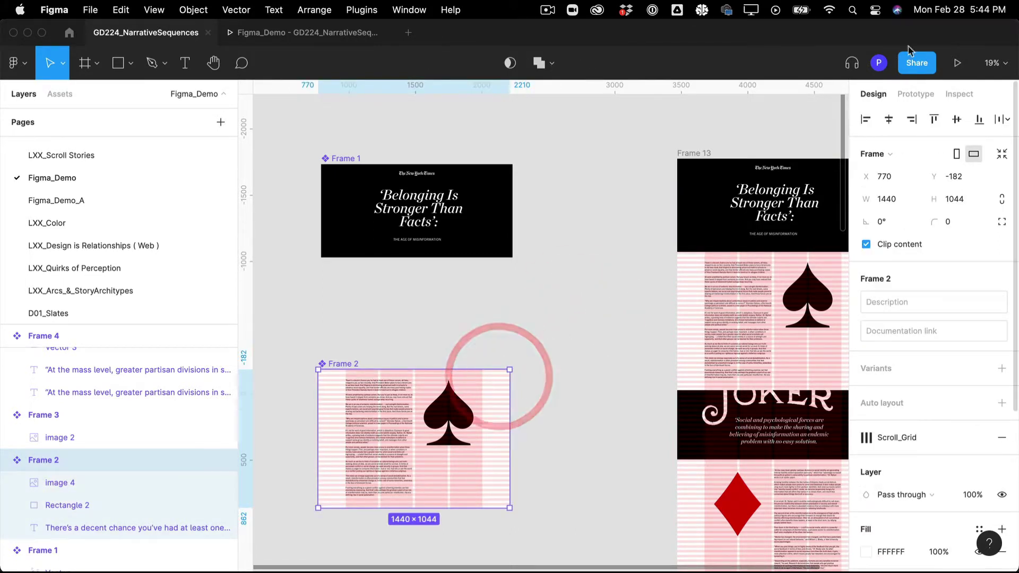
pyautogui.click(909, 95)
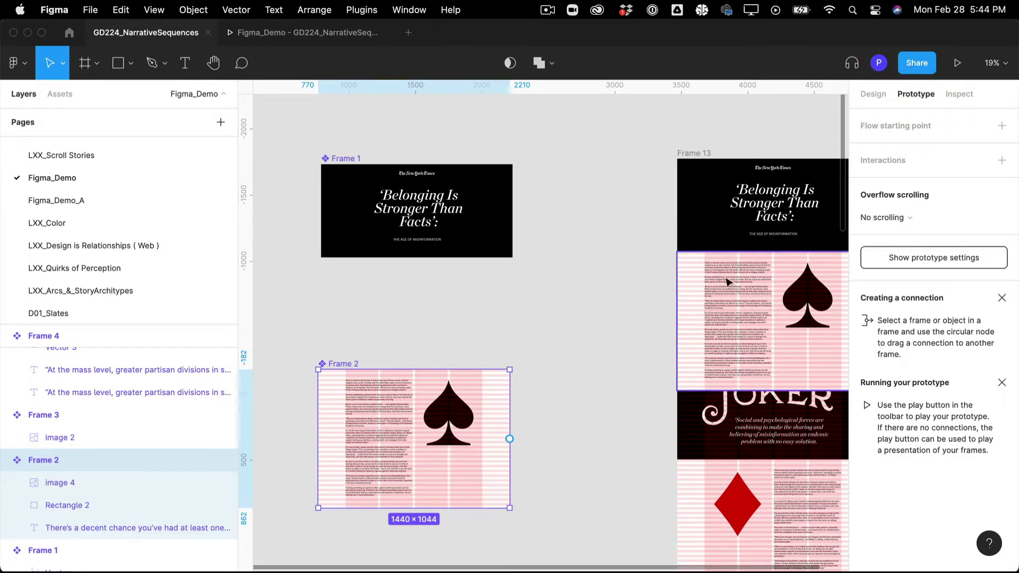
pyautogui.click(902, 226)
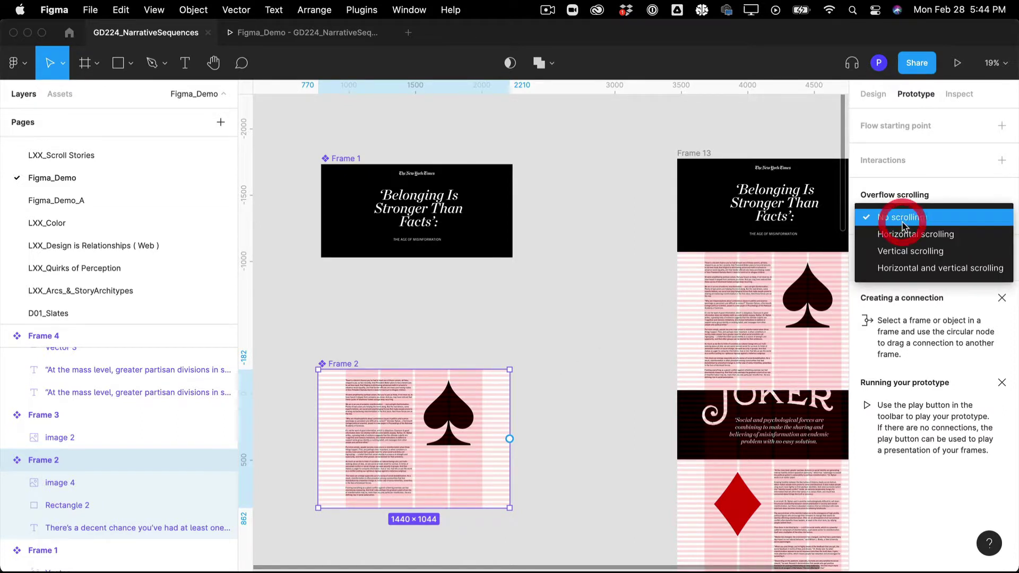
pyautogui.click(902, 252)
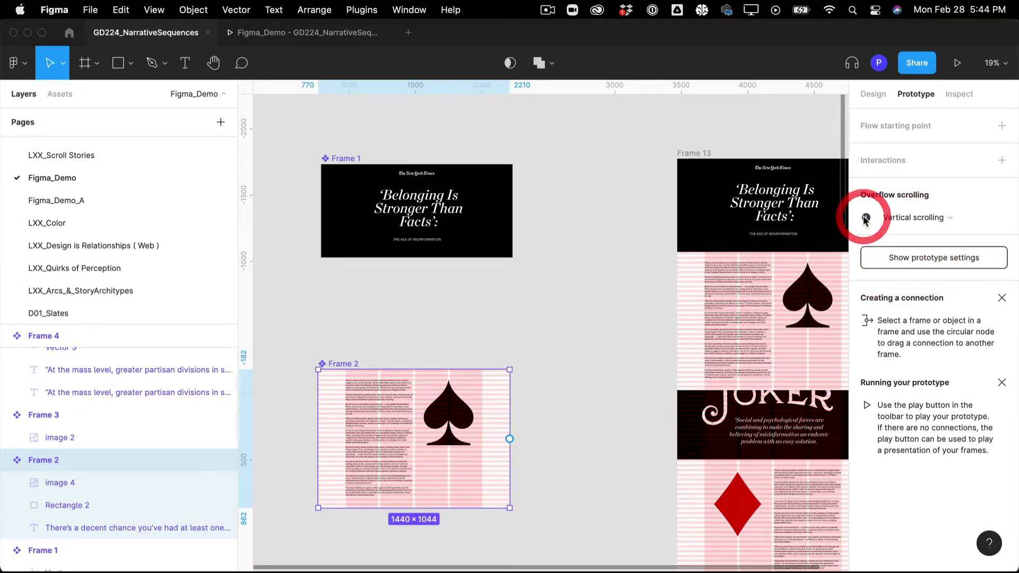
# - Fix the position of the spade image in Frame 2 when scrolling
pyautogui.click(603, 289)
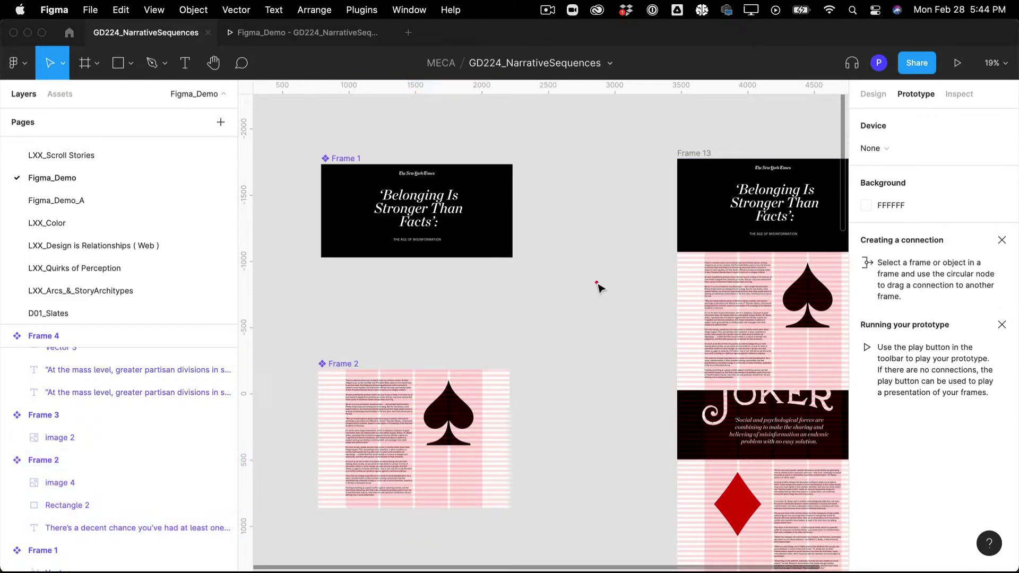
pyautogui.click(449, 429)
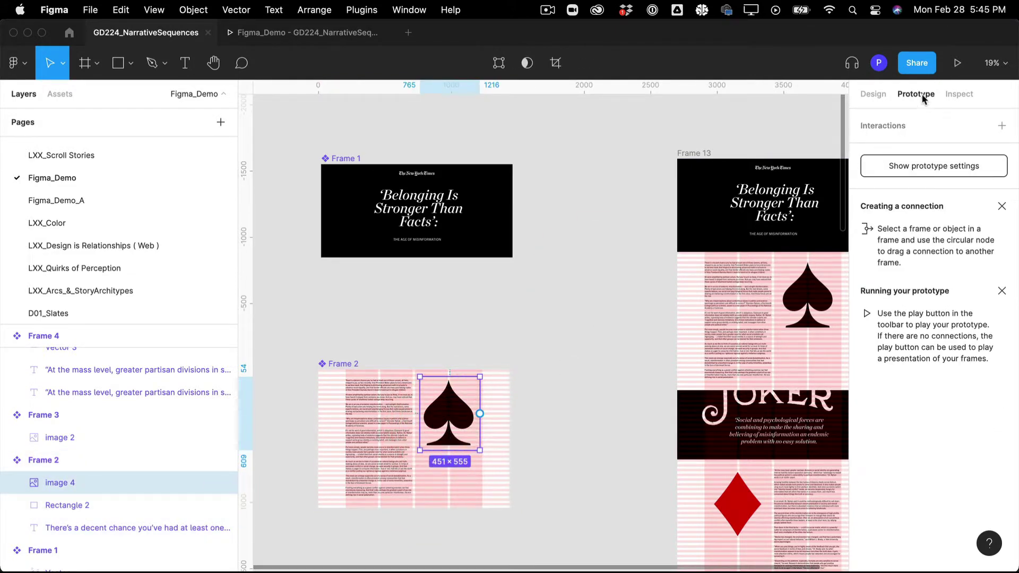
pyautogui.click(882, 95)
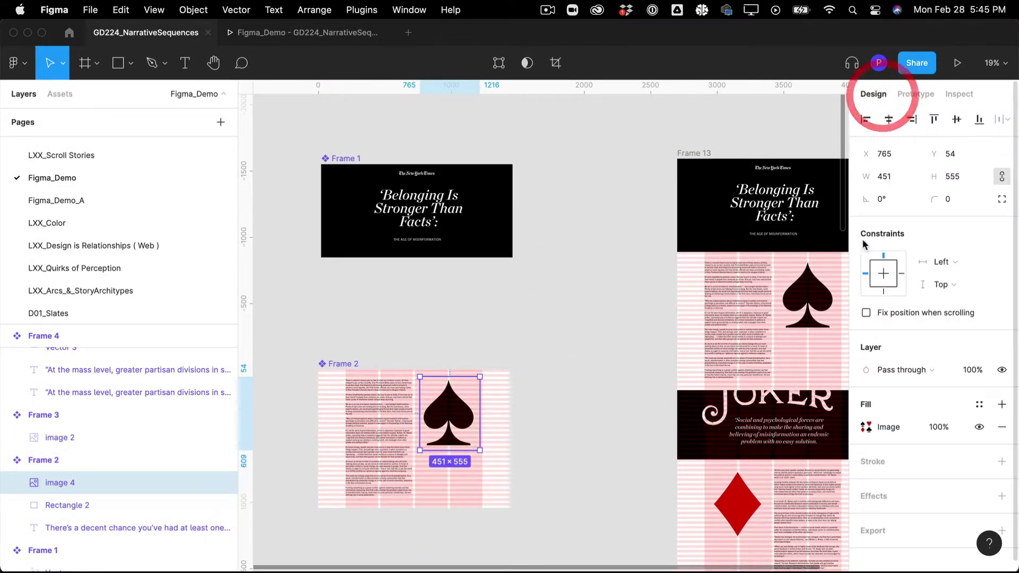
pyautogui.click(648, 324)
pyautogui.click(461, 422)
pyautogui.click(460, 422)
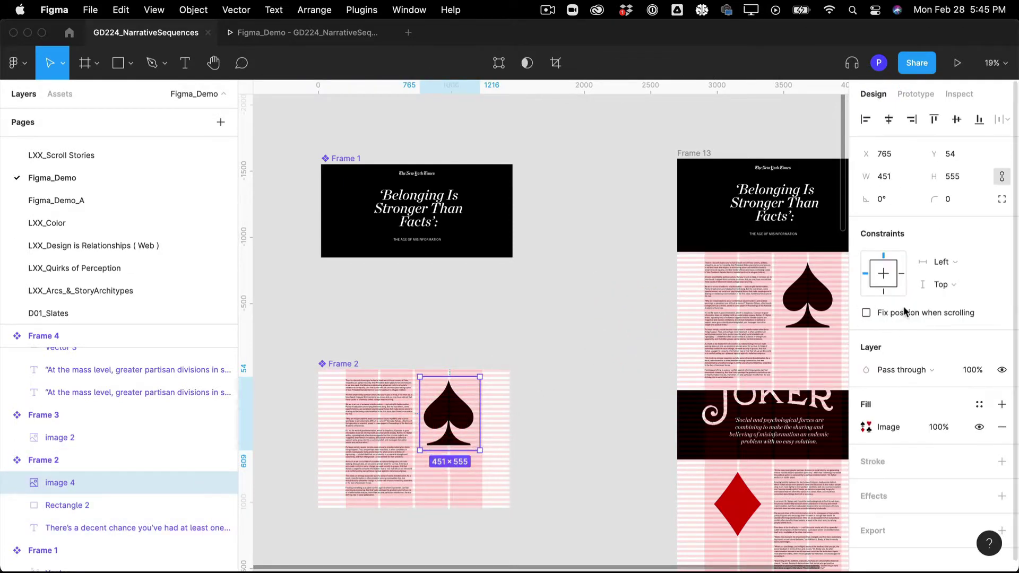
pyautogui.moveTo(902, 315)
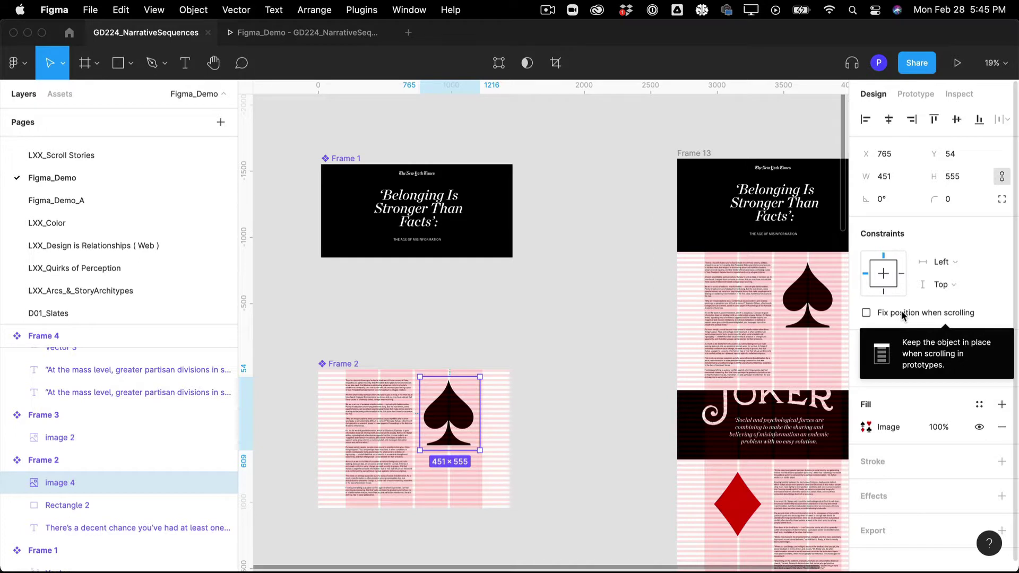
pyautogui.click(903, 313)
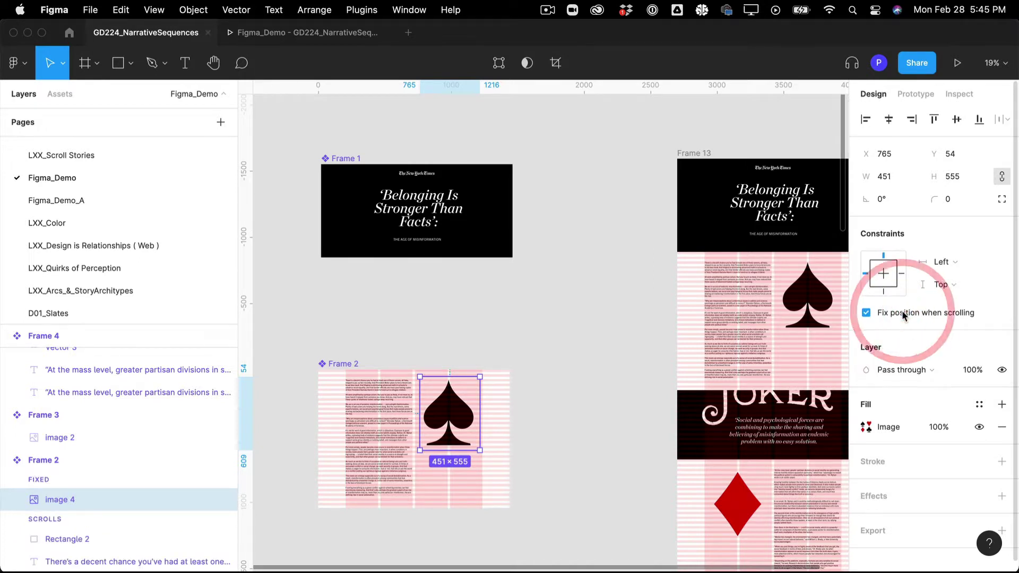
pyautogui.click(586, 375)
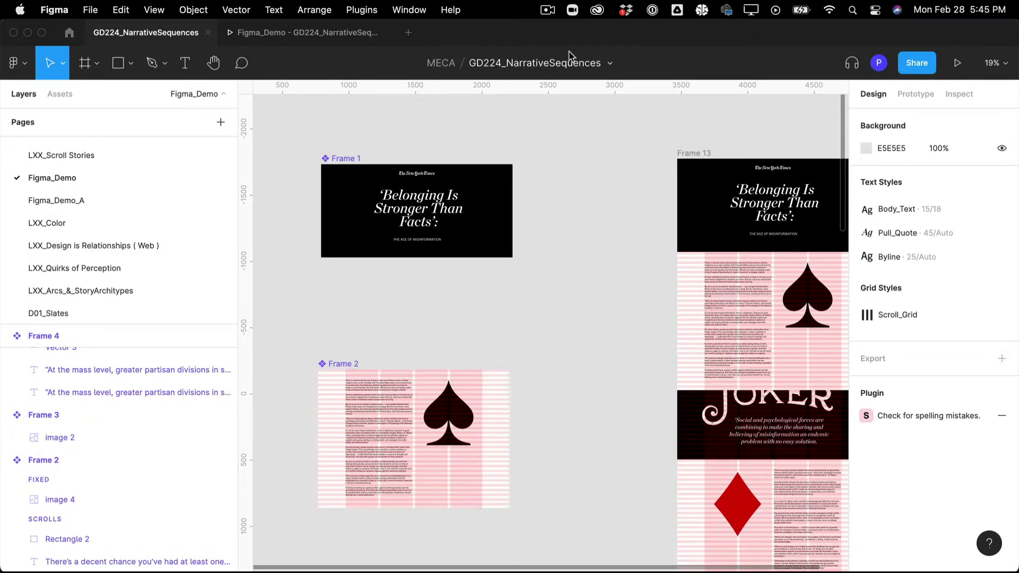
# - Check in the prototype preview how the spade image behaves while the article text scrolls
pyautogui.click(329, 32)
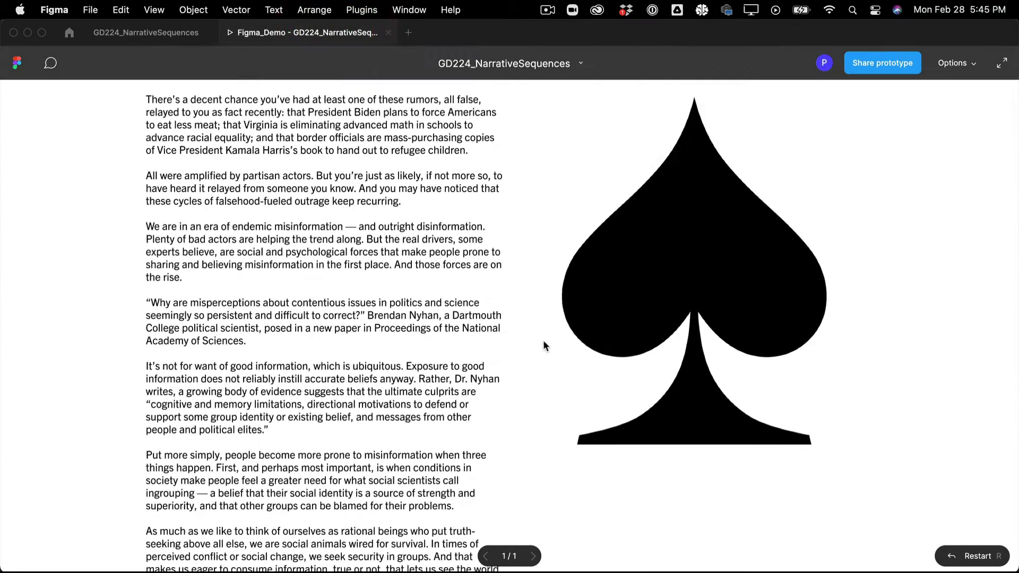
pyautogui.scroll(-3, 543, 340)
pyautogui.scroll(-5, 548, 414)
pyautogui.scroll(10, 549, 414)
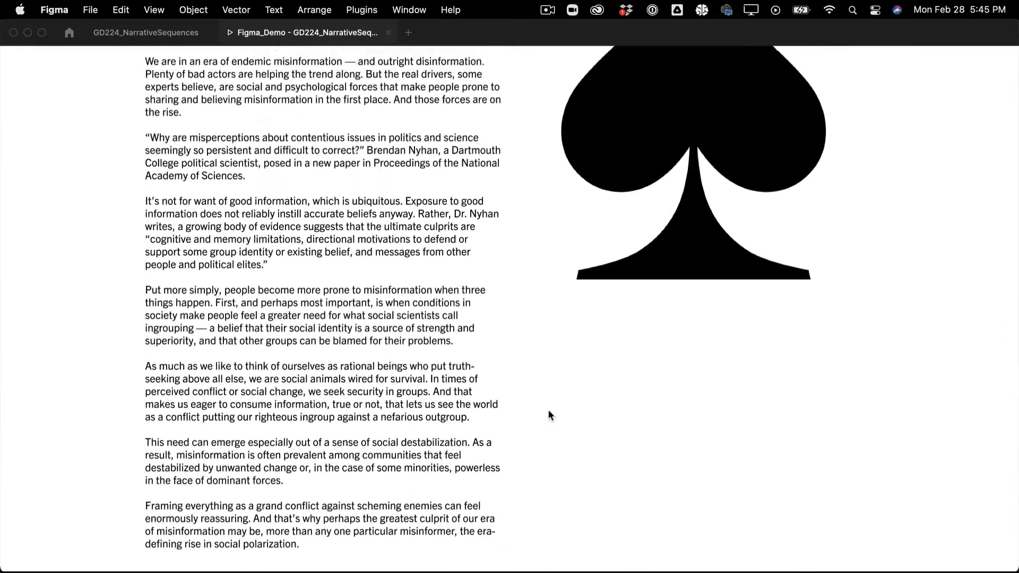
# - Draw a rectangle about 250 × 72 below the text at the bottom edge of Frame 2 and fill it with the White style
pyautogui.click(144, 32)
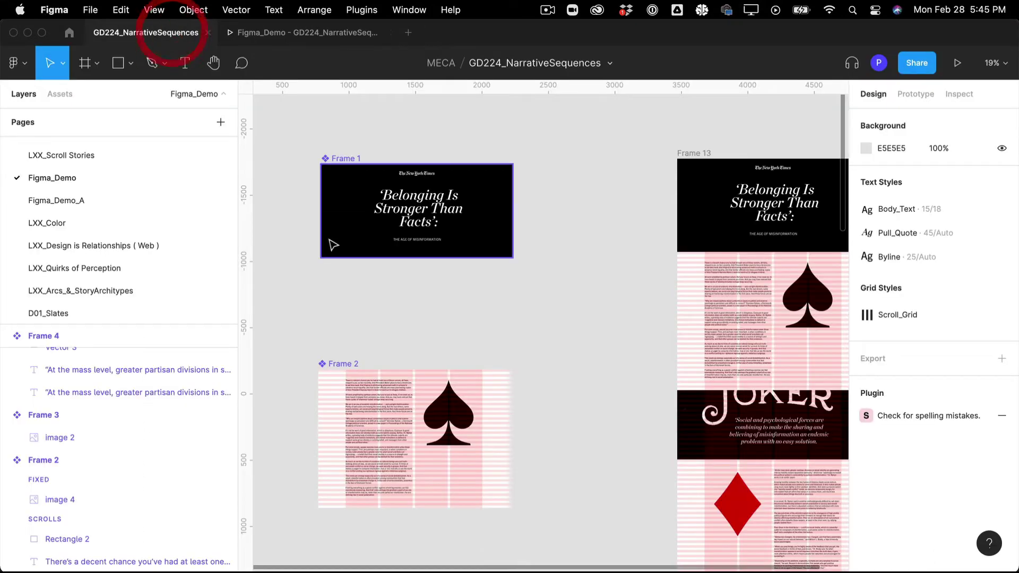
pyautogui.click(414, 484)
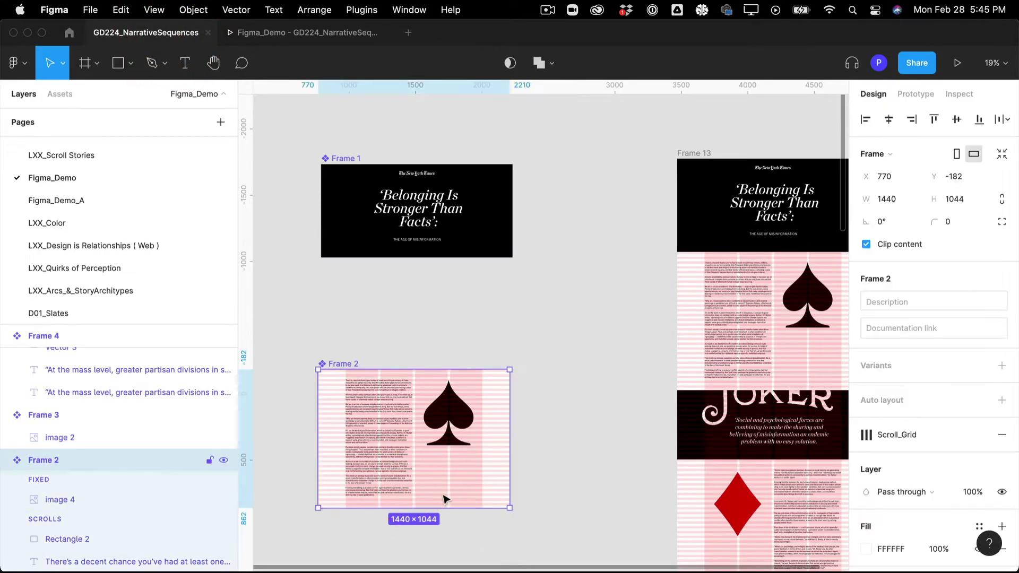
pyautogui.press('m')
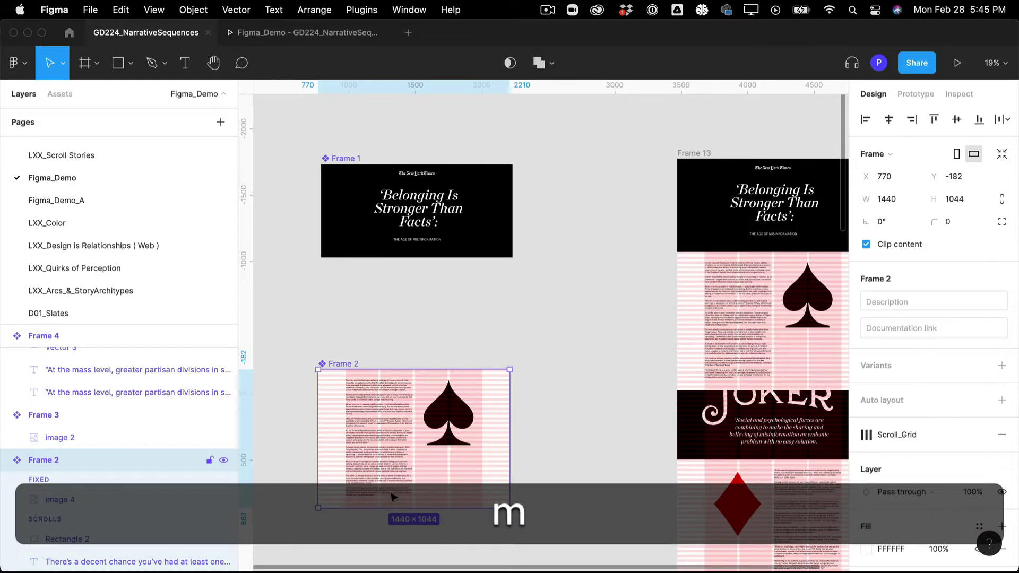
pyautogui.click(120, 66)
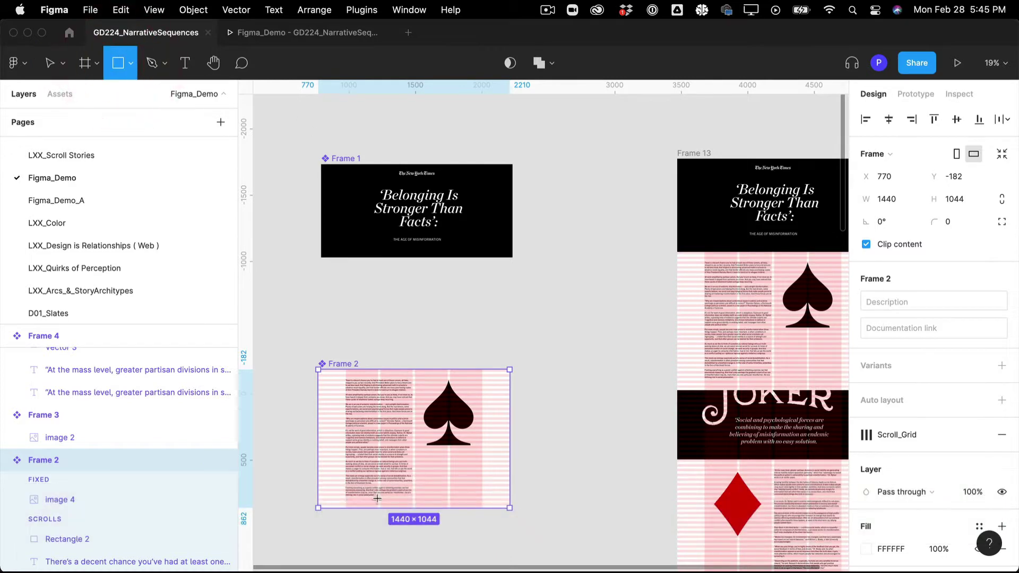
pyautogui.moveTo(380, 498); pyautogui.dragTo(403, 510)
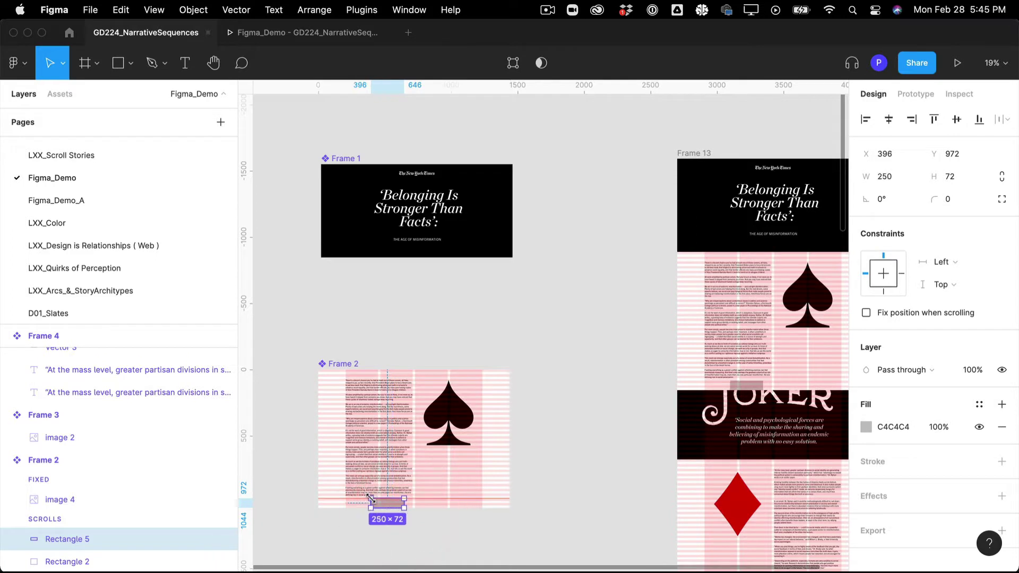
pyautogui.click(370, 498)
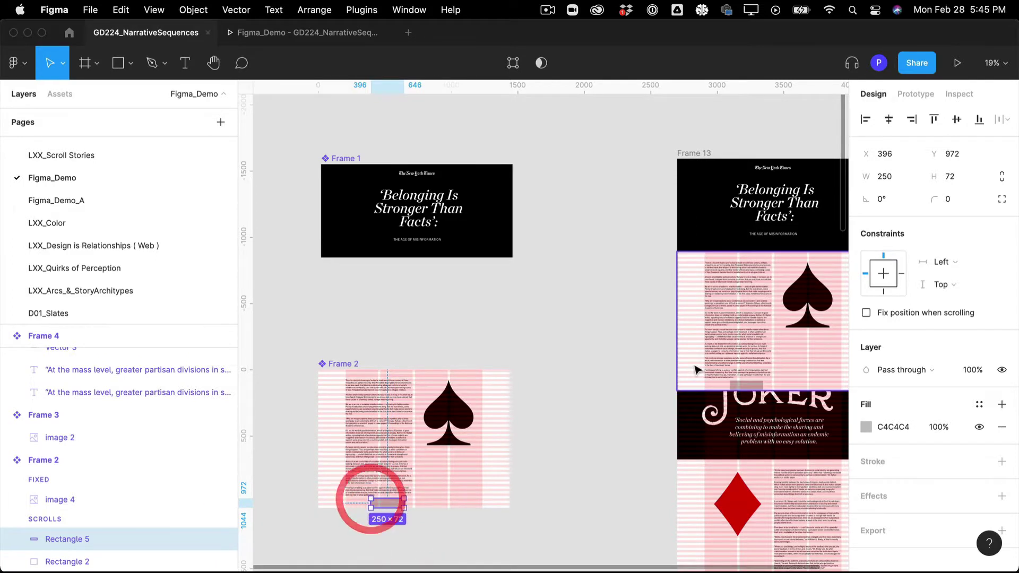
pyautogui.click(984, 407)
pyautogui.click(901, 537)
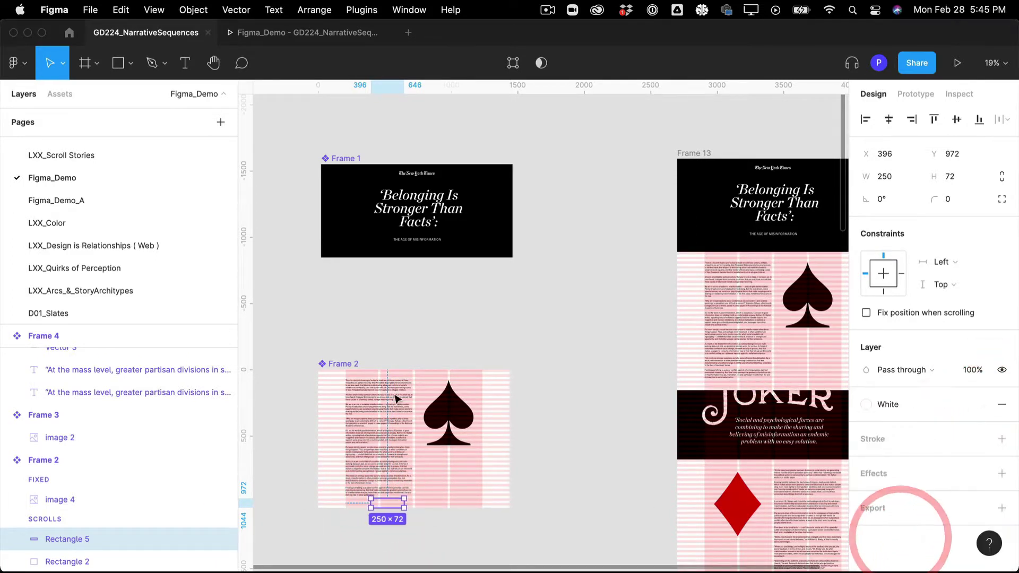
# - Shorten Frame 2 from its bottom edge to a height of about 699, keeping the 1440 width
pyautogui.click(336, 364)
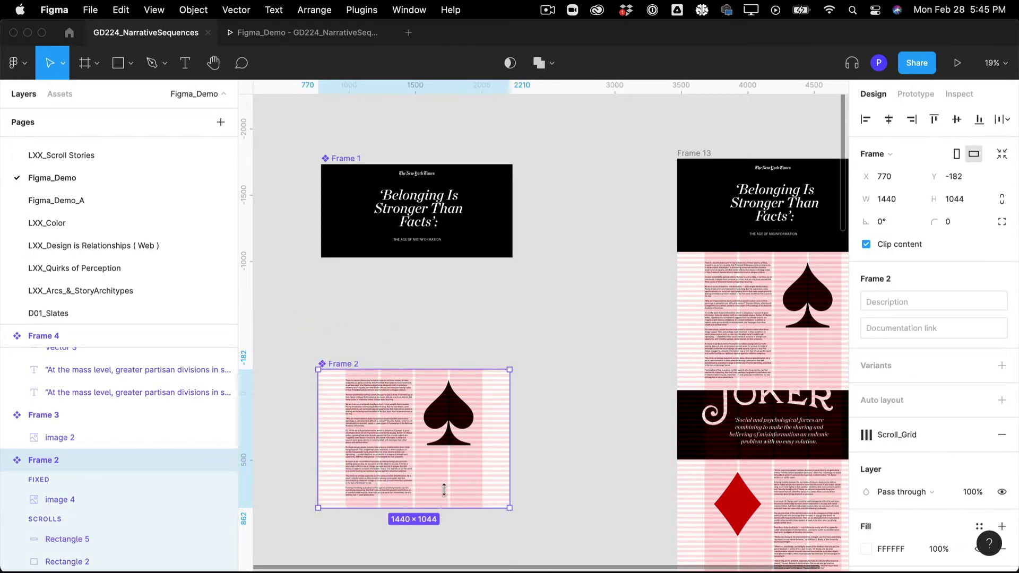
pyautogui.moveTo(444, 489); pyautogui.dragTo(450, 462)
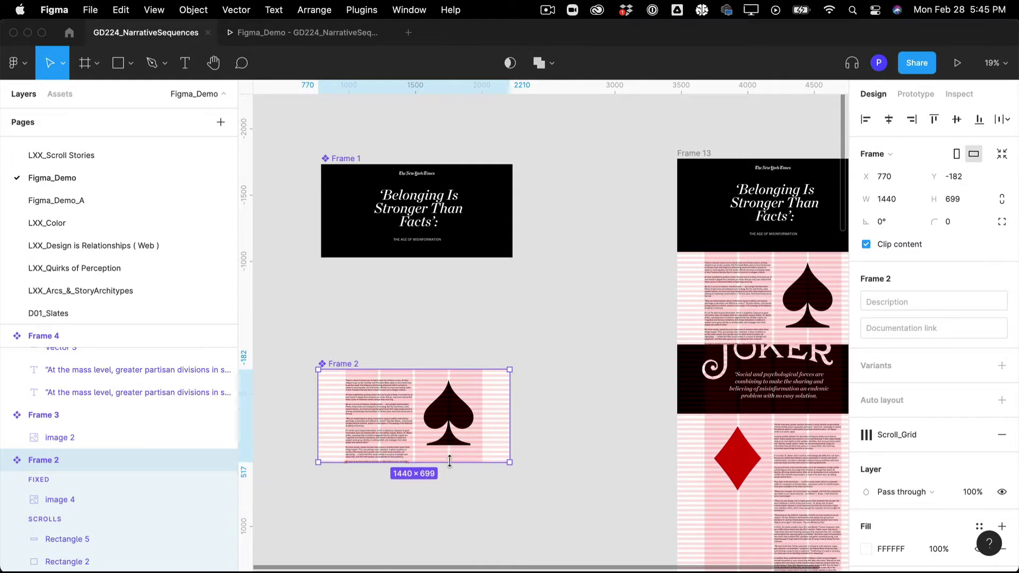
pyautogui.click(520, 358)
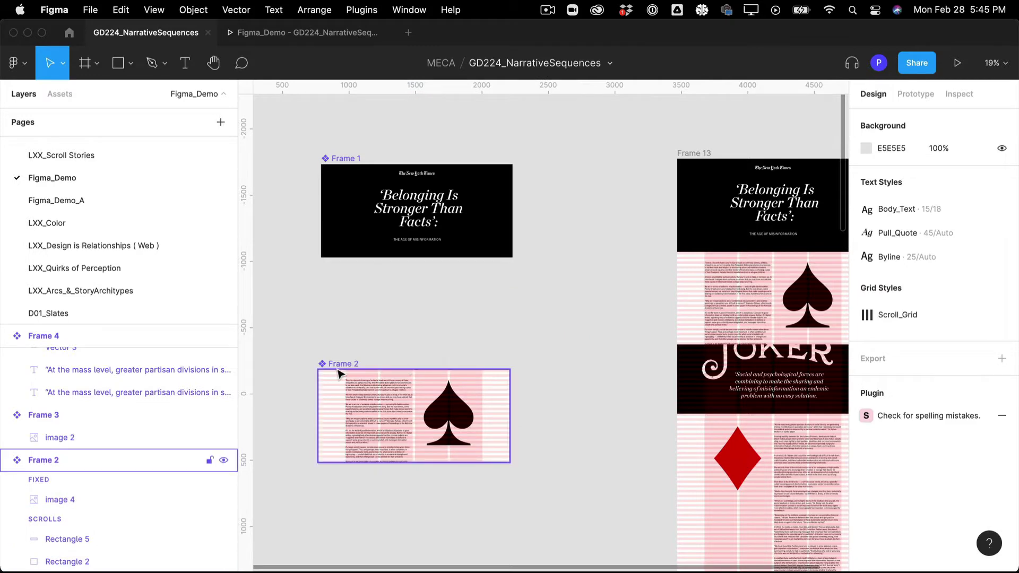
# - Check in the prototype preview how the article text scrolls beside the fixed spade between the title and Joker sections
pyautogui.click(329, 33)
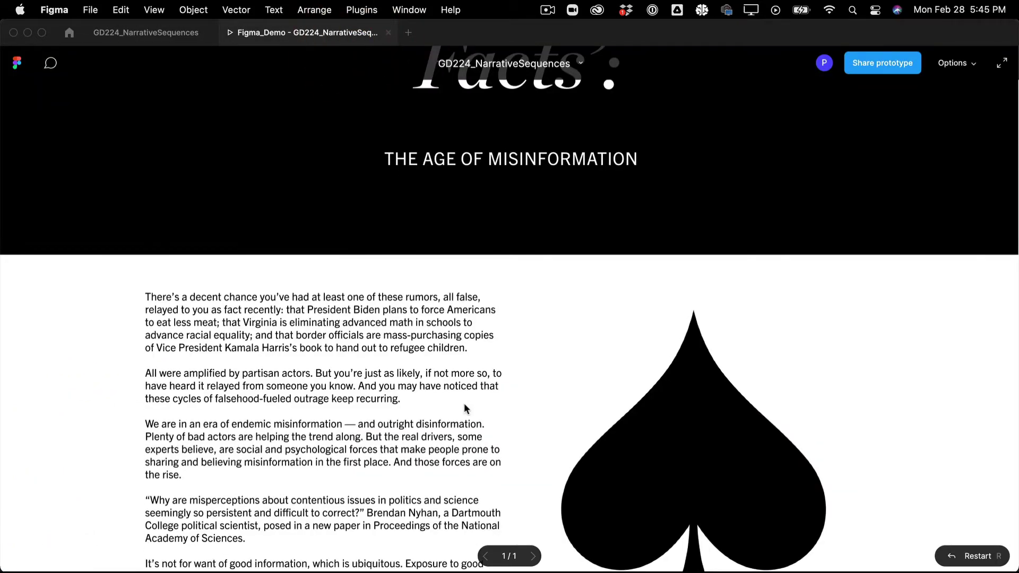
pyautogui.scroll(-5, 464, 402)
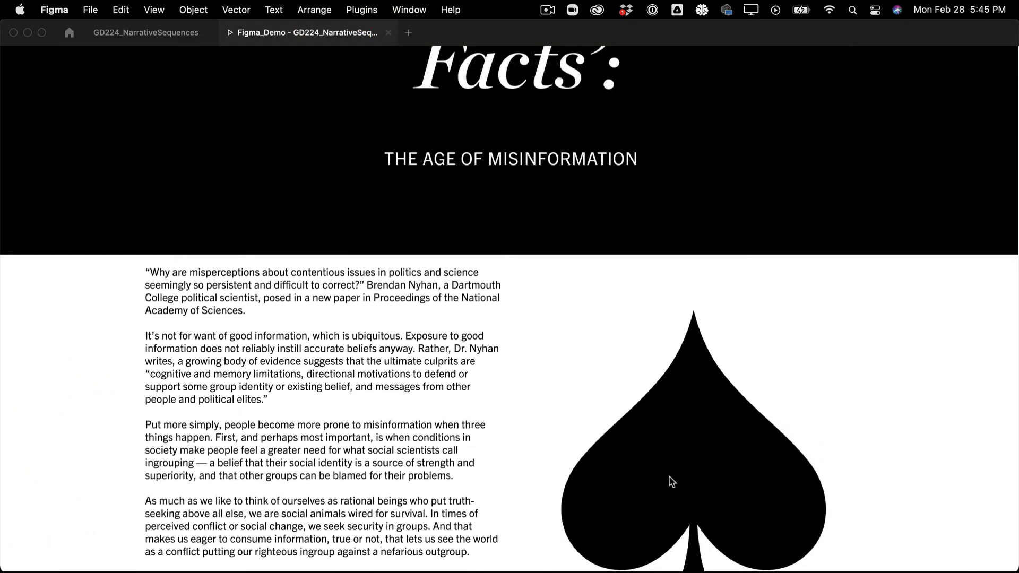
pyautogui.scroll(5, 560, 356)
pyautogui.scroll(-5, 560, 355)
pyautogui.scroll(-10, 688, 200)
pyautogui.scroll(7, 689, 200)
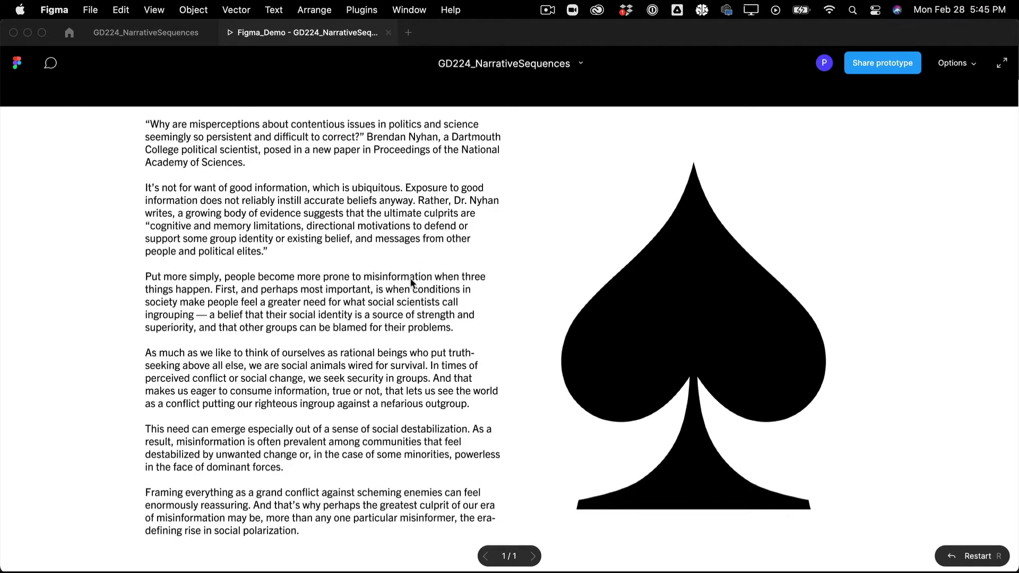
pyautogui.scroll(7, 410, 283)
pyautogui.scroll(-10, 409, 281)
pyautogui.scroll(1, 396, 291)
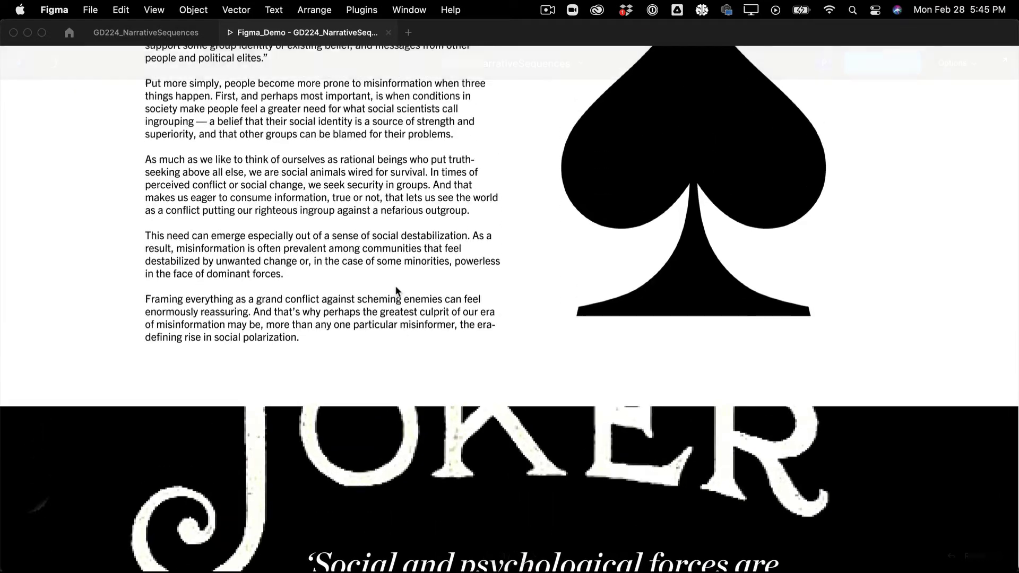
pyautogui.scroll(6, 396, 287)
pyautogui.scroll(-6, 396, 283)
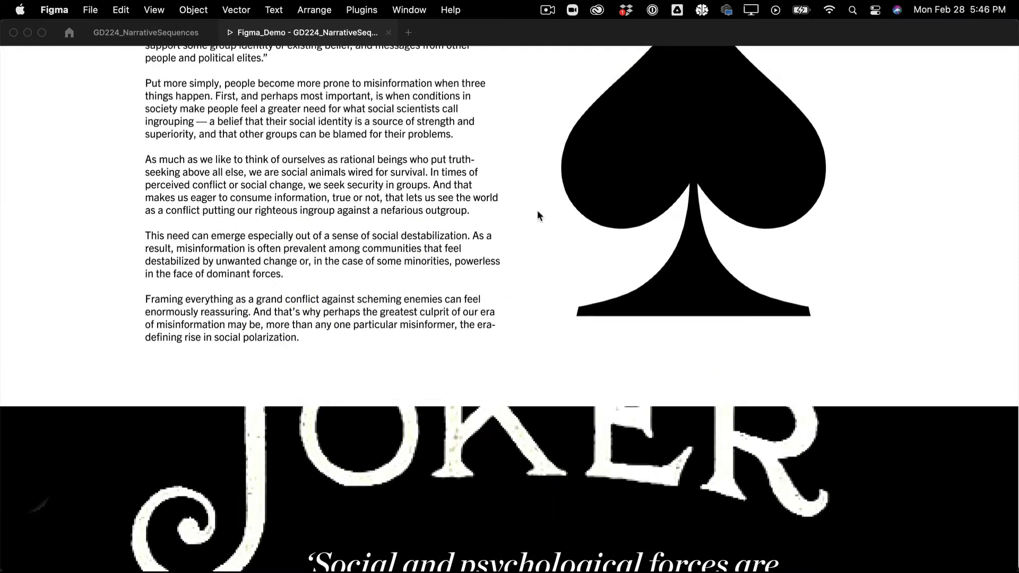
pyautogui.scroll(6, 705, 237)
pyautogui.scroll(-6, 705, 238)
pyautogui.scroll(6, 705, 237)
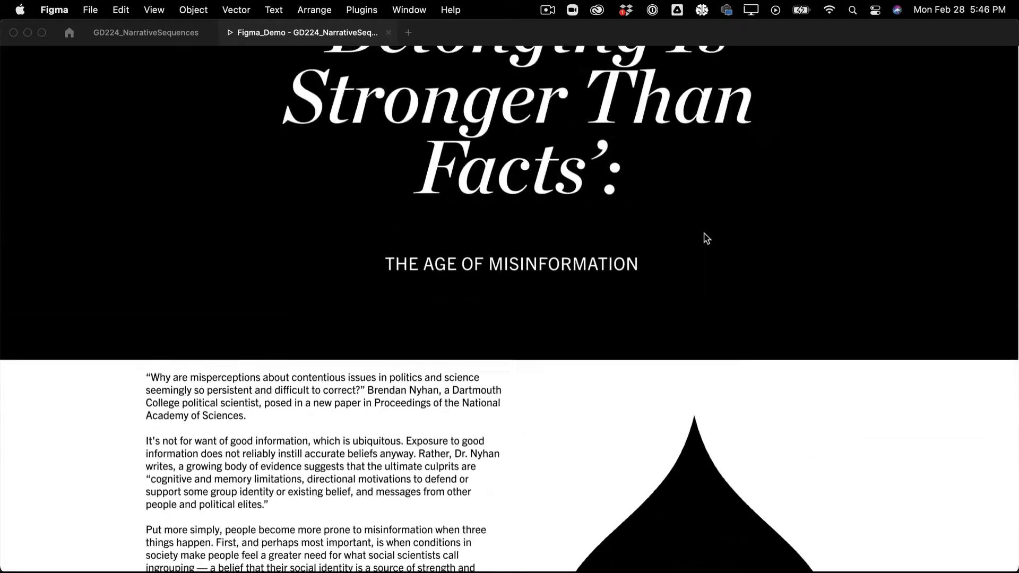
pyautogui.scroll(-7, 706, 237)
pyautogui.scroll(5, 705, 237)
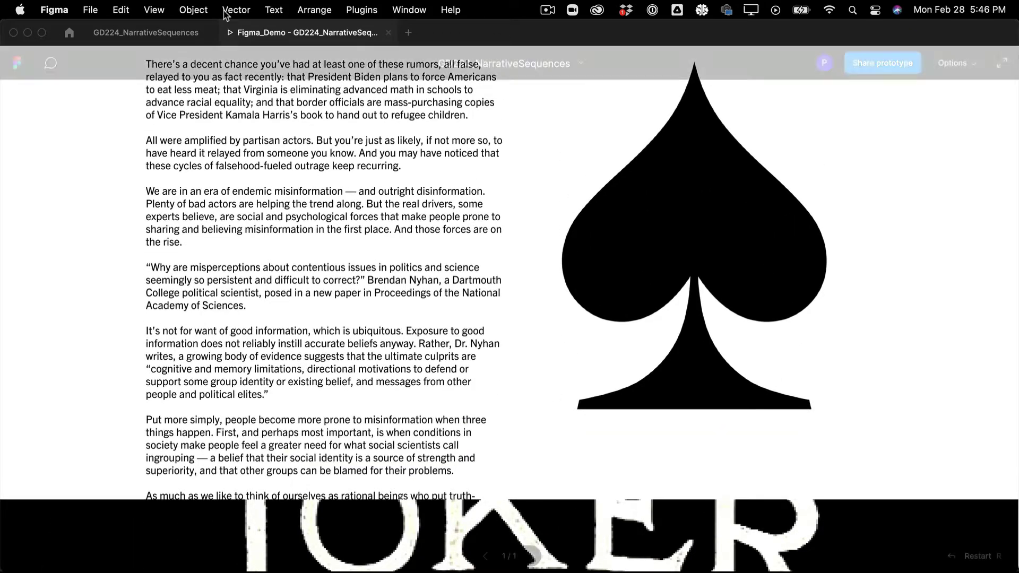
# - Select Frame 2 in the design file, then compare its text scrolling with the whole-page scrolling in the prototype preview
pyautogui.click(127, 33)
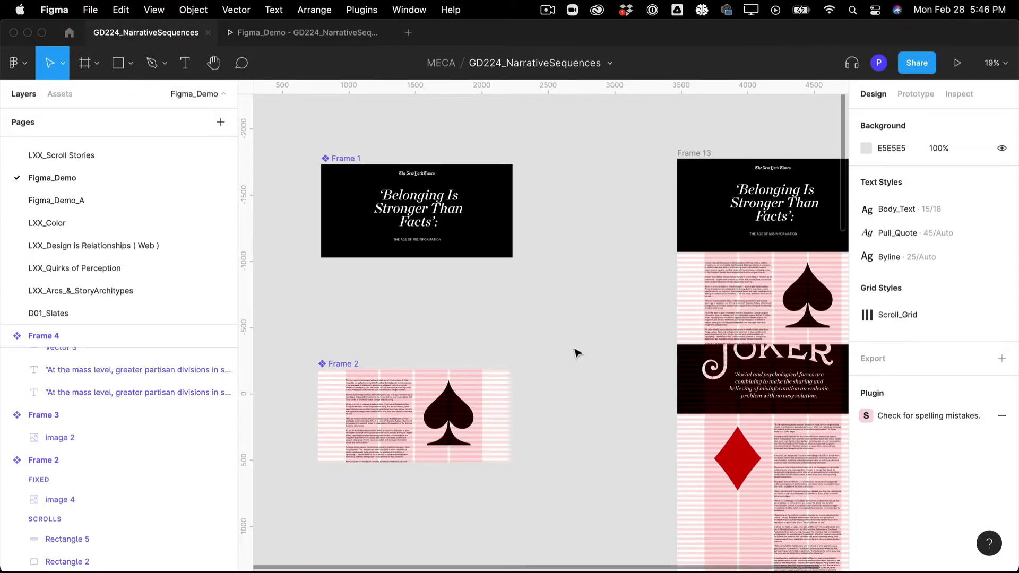
pyautogui.click(496, 406)
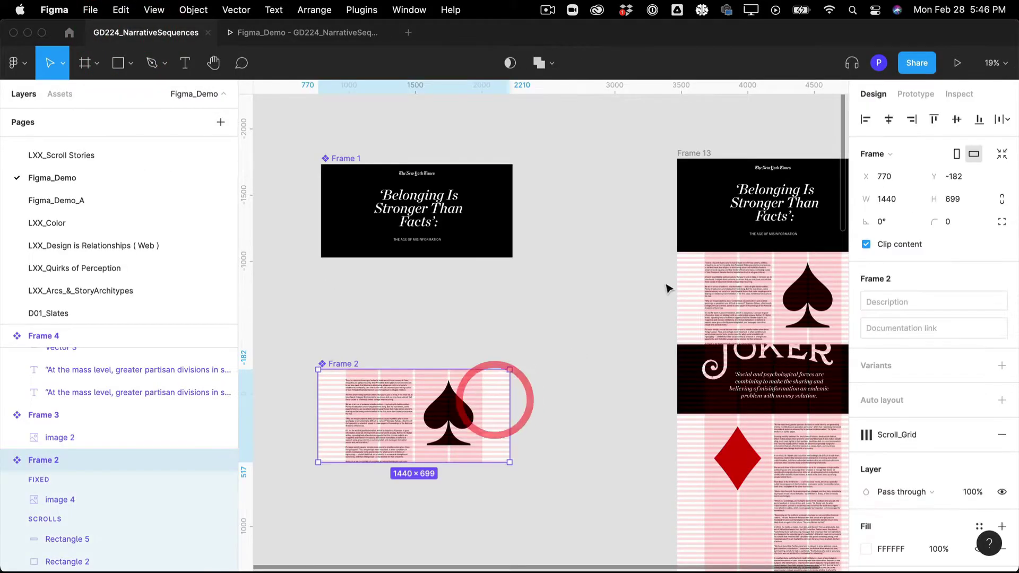
pyautogui.click(349, 34)
pyautogui.scroll(-3, 510, 281)
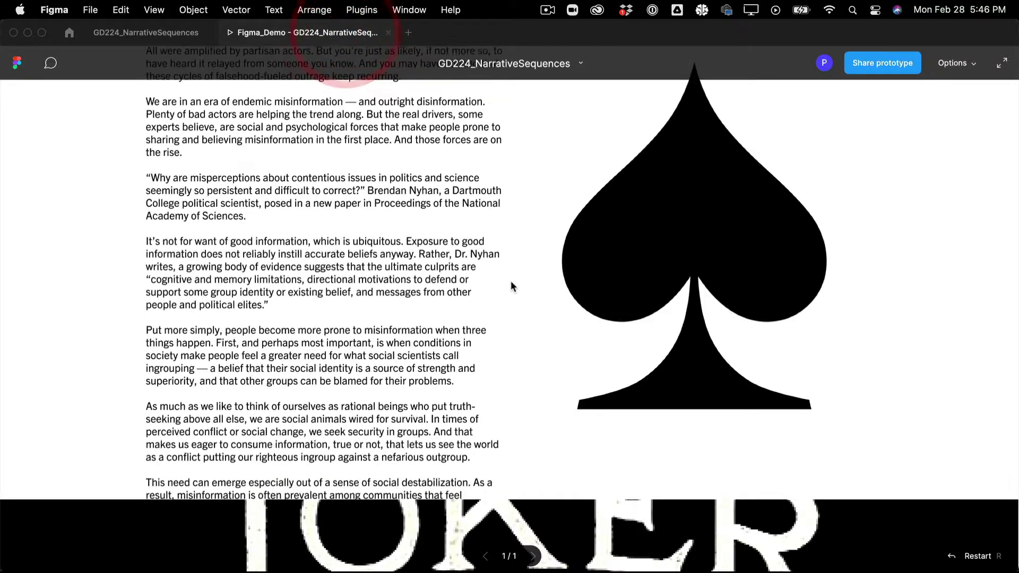
pyautogui.scroll(2, 511, 284)
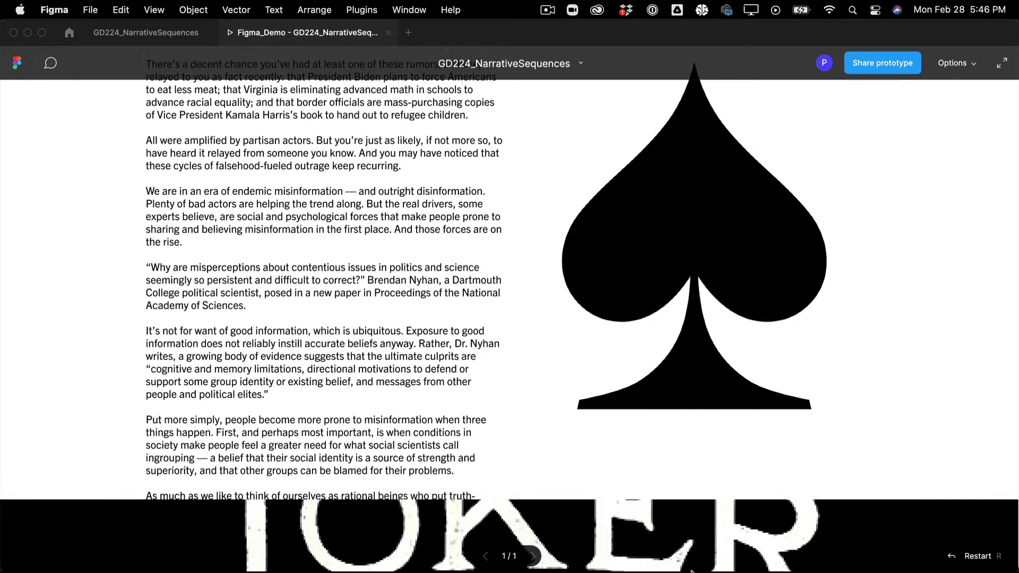
pyautogui.scroll(-3, 701, 513)
pyautogui.scroll(15, 703, 513)
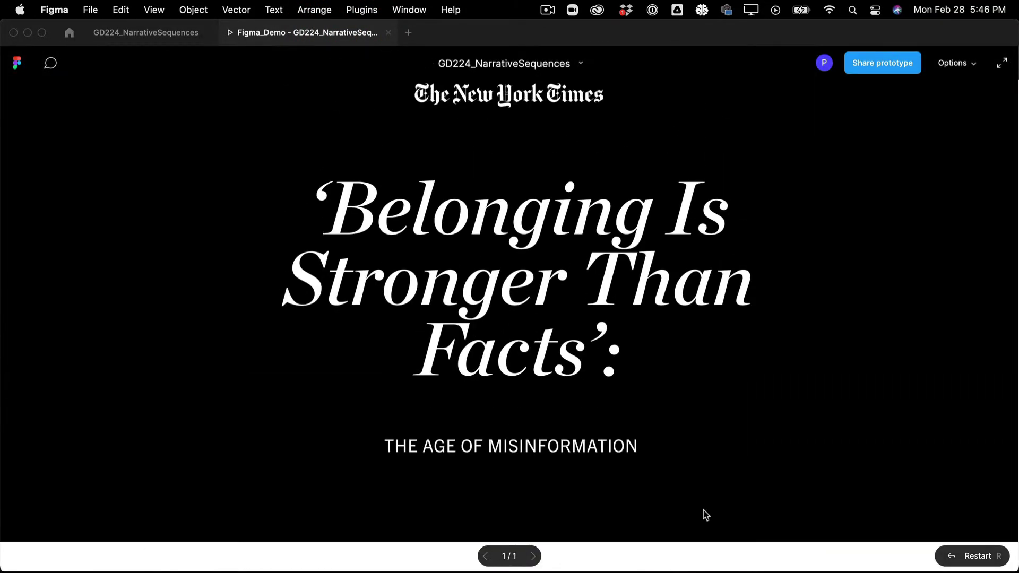
pyautogui.scroll(-10, 698, 314)
pyautogui.scroll(5, 699, 314)
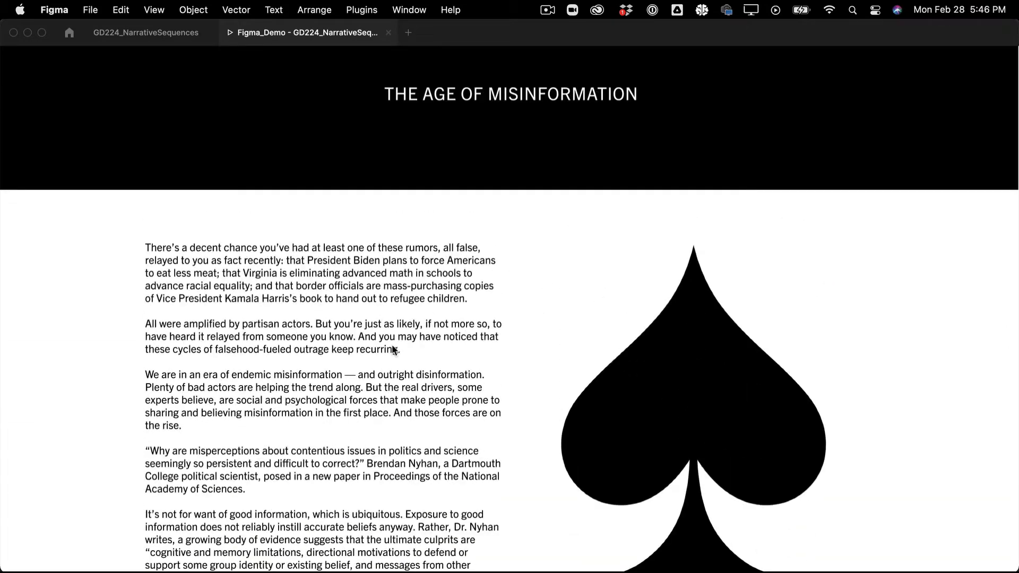
pyautogui.scroll(-3, 391, 348)
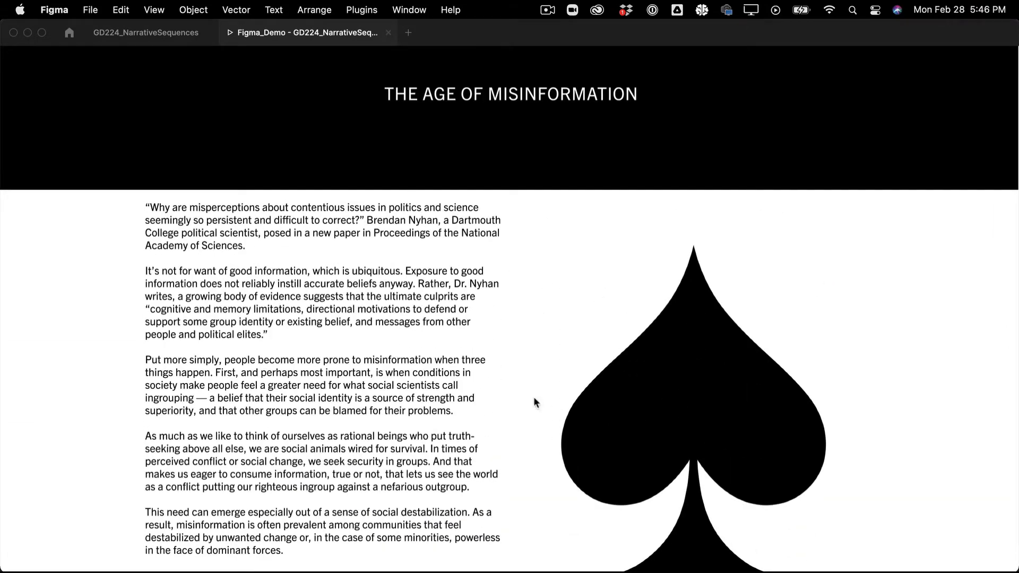
pyautogui.click(174, 34)
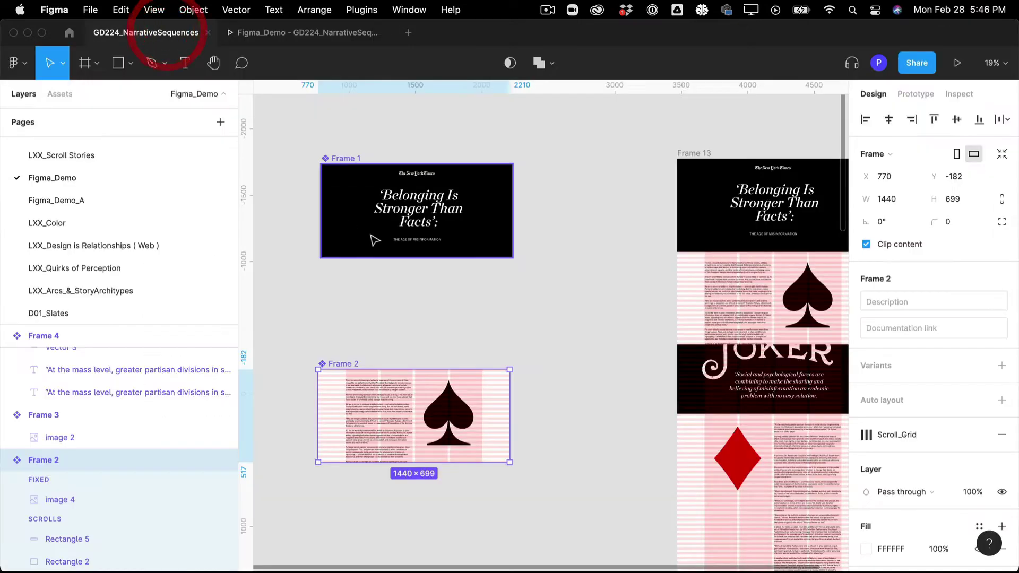
pyautogui.click(563, 366)
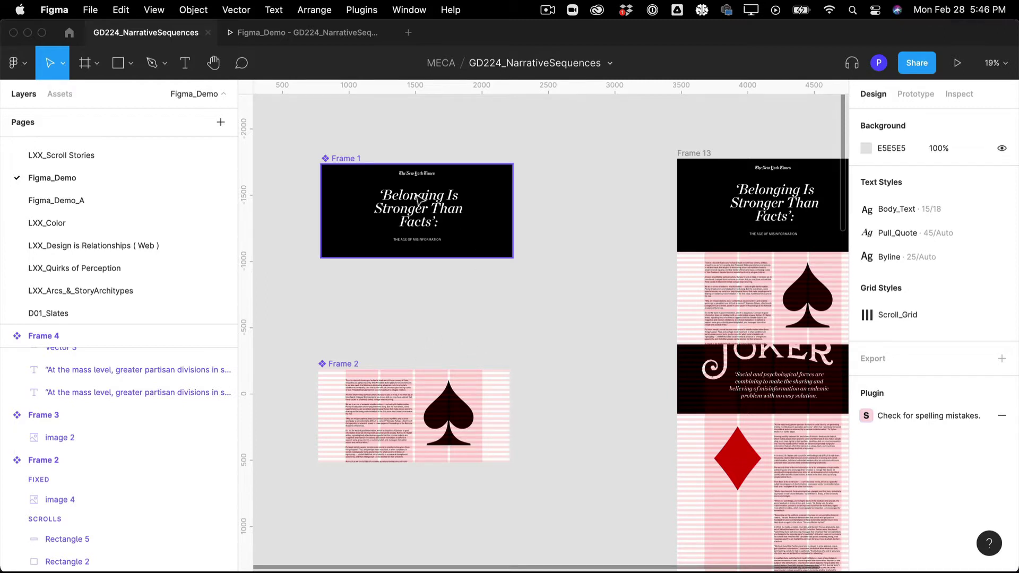
pyautogui.click(318, 36)
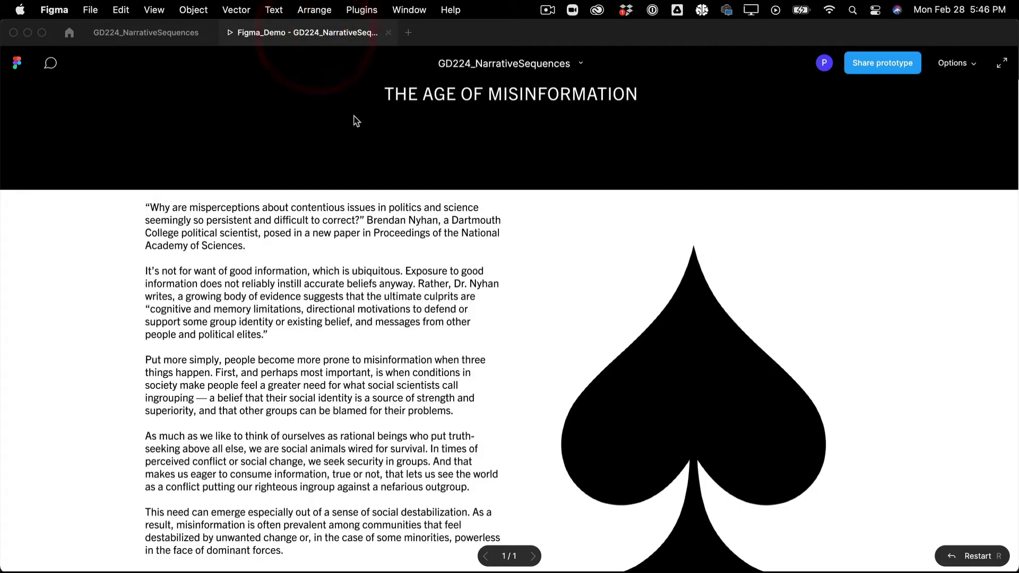
pyautogui.click(155, 32)
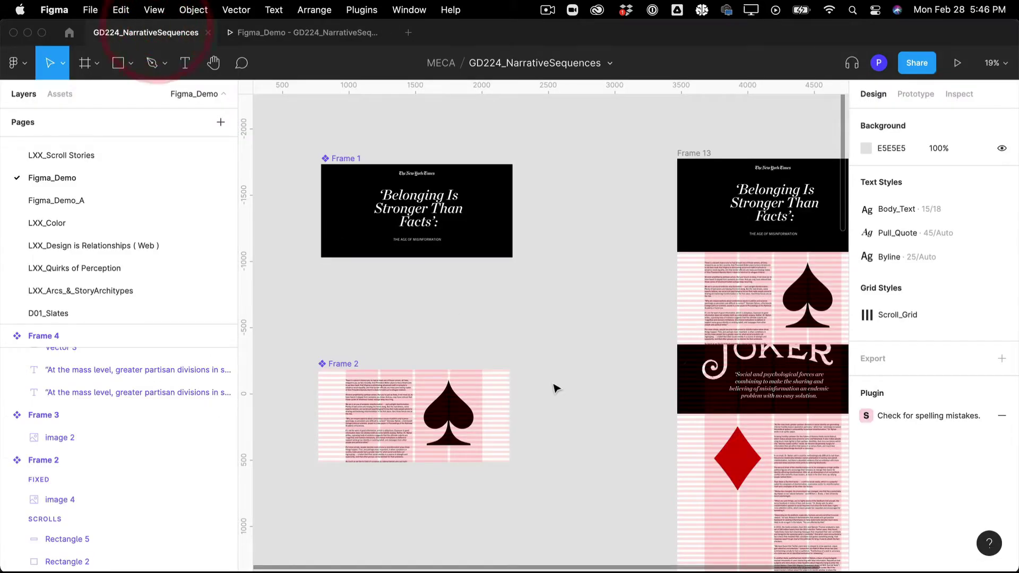
# - Add a prototype interaction to Frame 2 and set its trigger to On drag
pyautogui.click(501, 403)
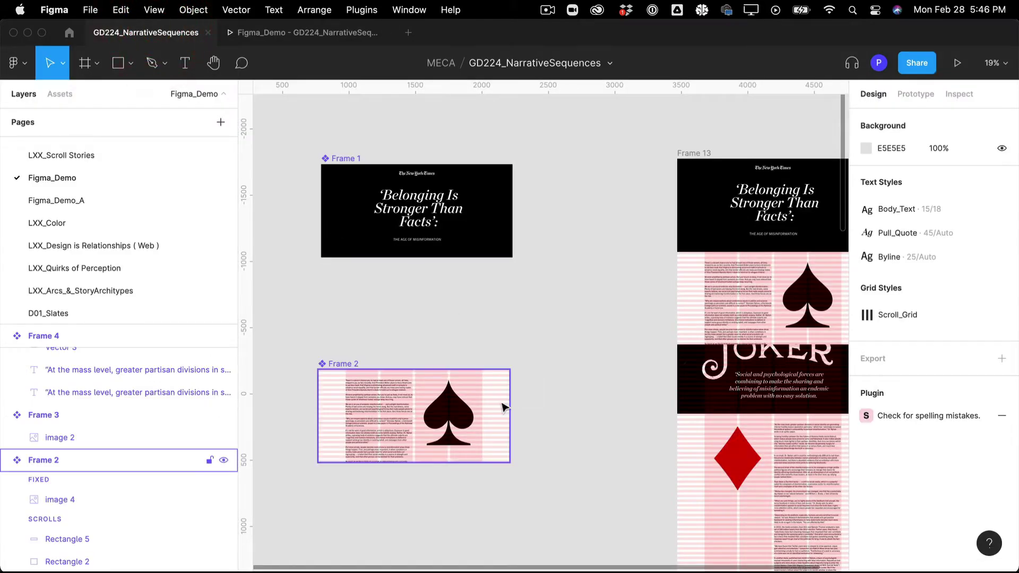
pyautogui.click(913, 94)
pyautogui.click(1001, 160)
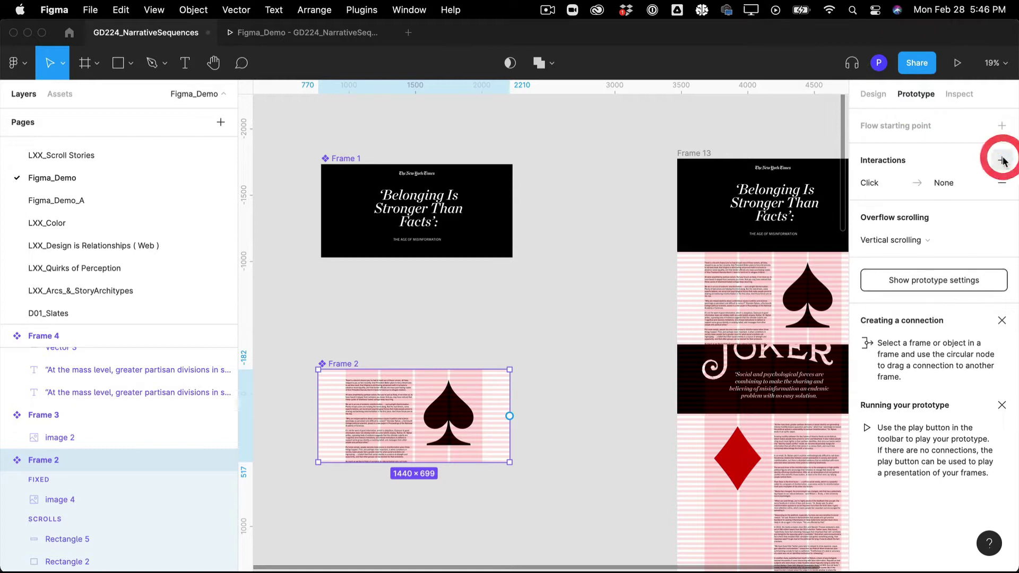
pyautogui.click(881, 182)
pyautogui.click(749, 216)
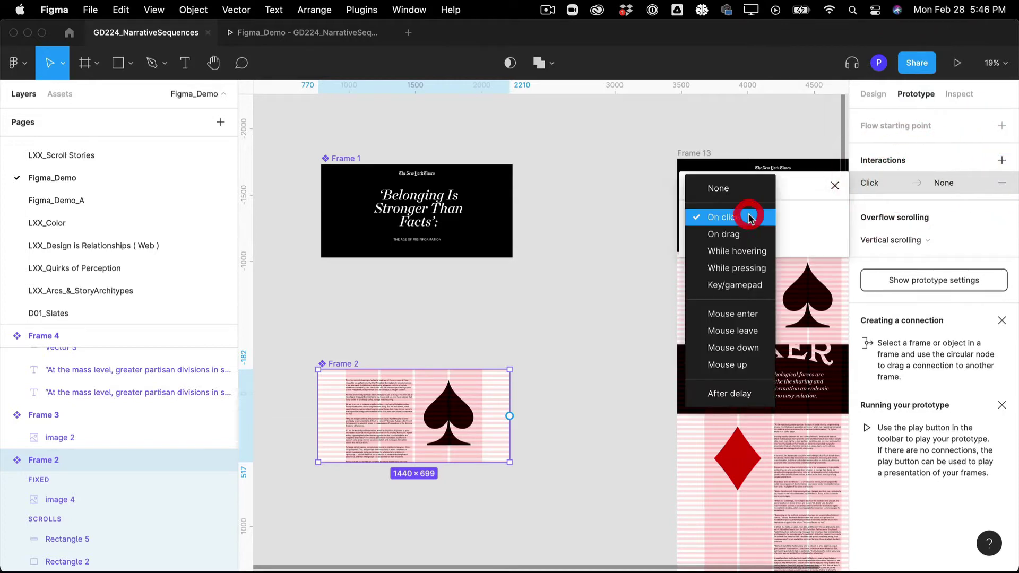
pyautogui.click(746, 232)
pyautogui.click(582, 255)
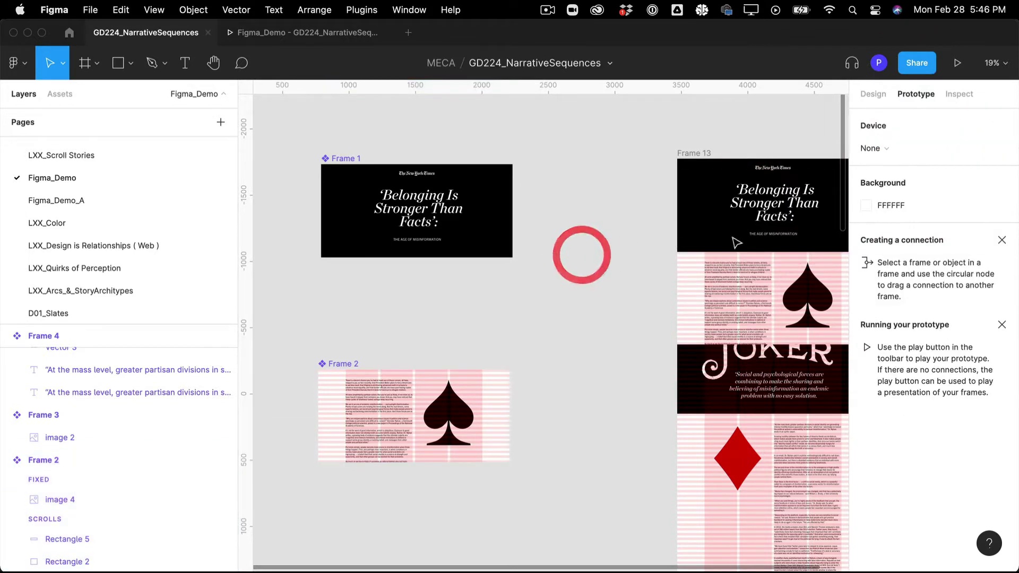
# - Test in the prototype preview how the spade section responds to scrolling and to drag gestures over the spade
pyautogui.click(345, 40)
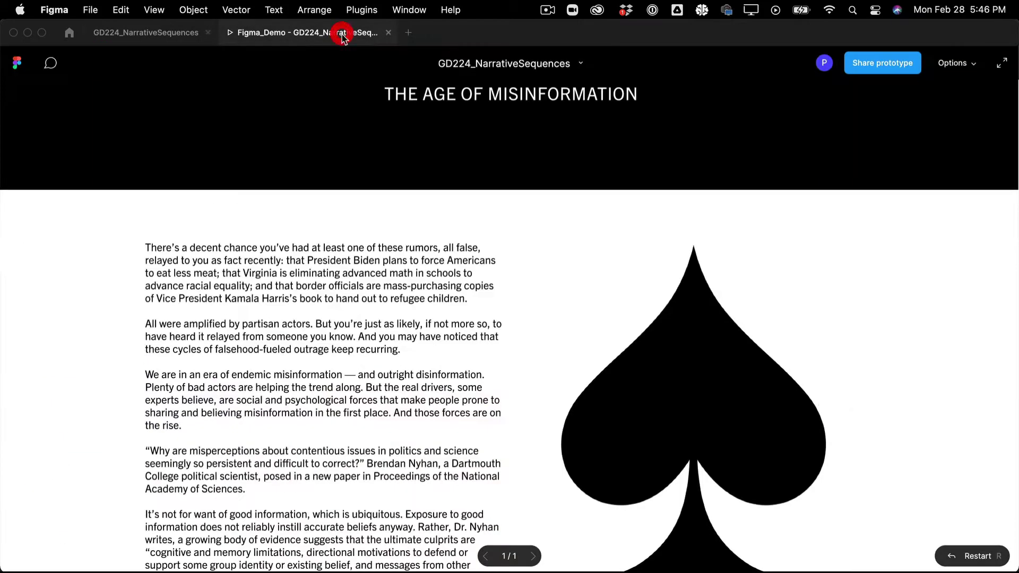
pyautogui.scroll(-2, 638, 314)
pyautogui.moveTo(657, 373); pyautogui.dragTo(748, 486)
pyautogui.moveTo(837, 448); pyautogui.dragTo(739, 227)
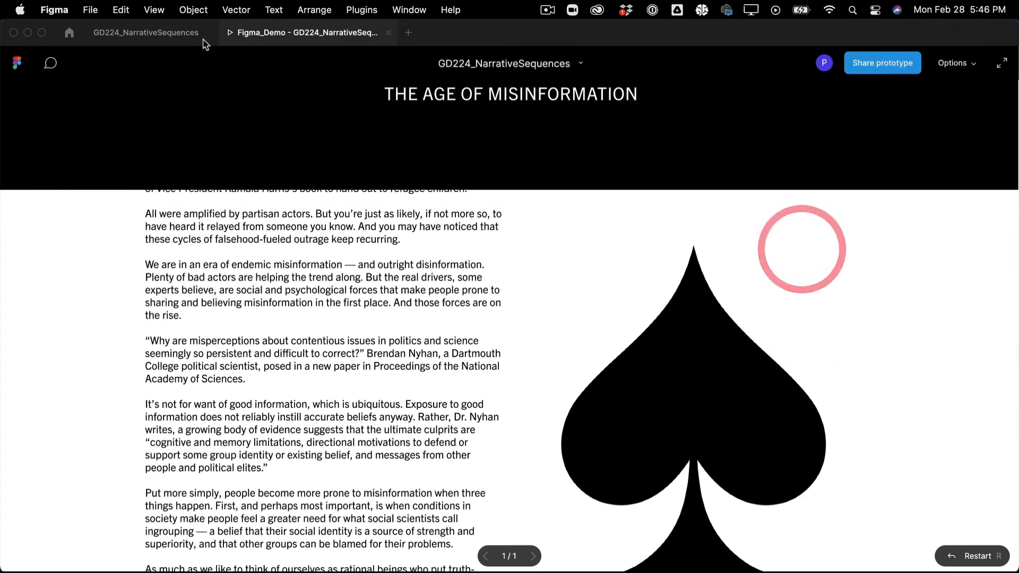
# - Inspect the prototype interaction on Frame 2 in the design file and on its spade instance inside Frame 13
pyautogui.click(187, 34)
pyautogui.click(470, 392)
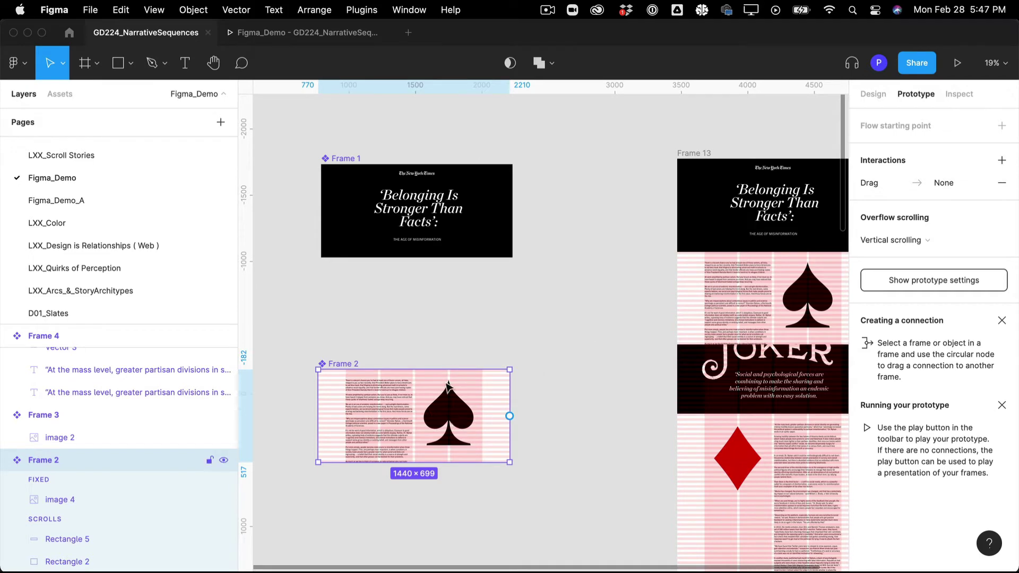
pyautogui.click(711, 285)
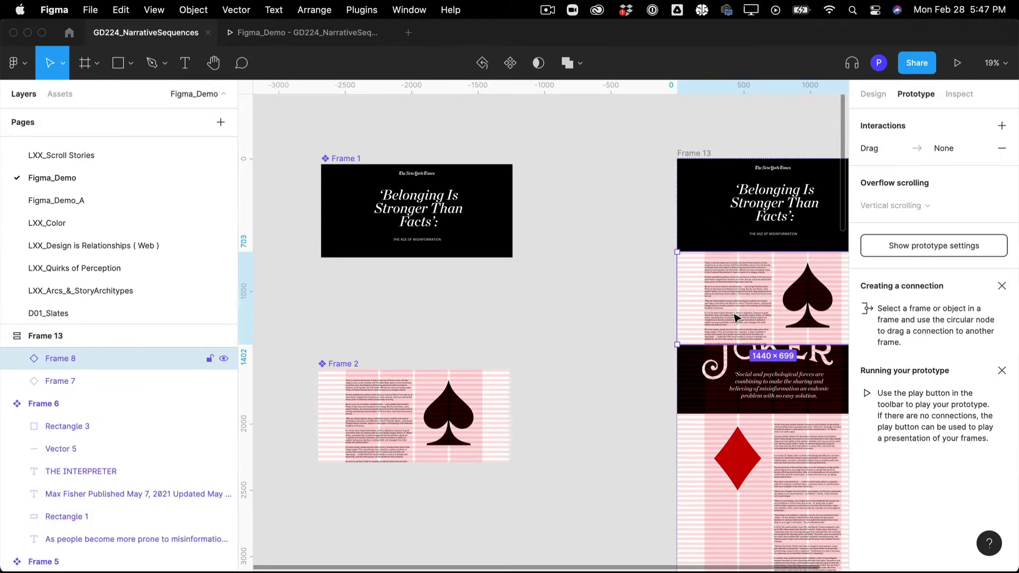
pyautogui.scroll(-2, 531, 265)
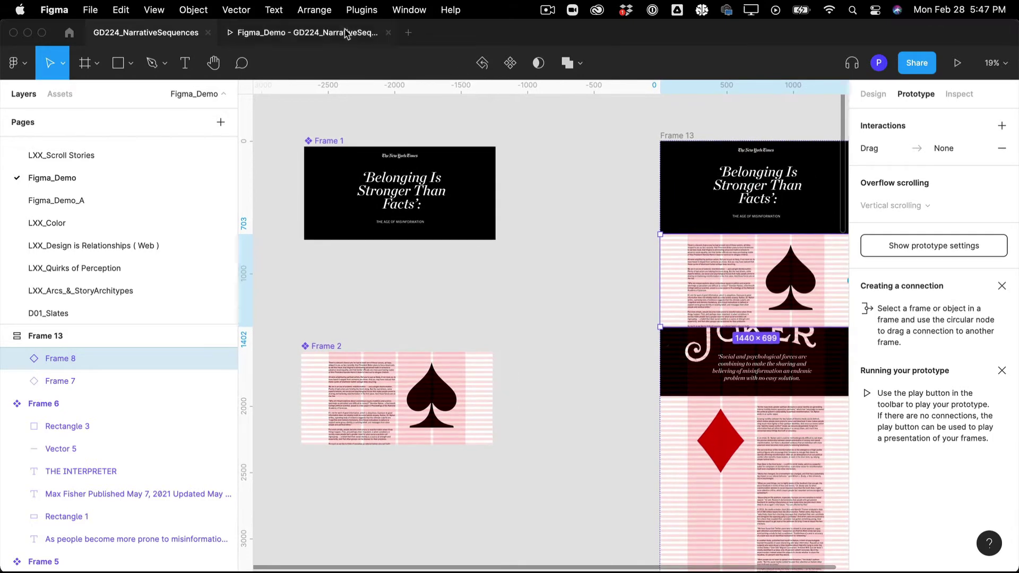
# - Test the spade section again in the prototype preview, scrolling its text and moving the page with a drag gesture over the spade
pyautogui.click(342, 33)
pyautogui.scroll(-5, 689, 345)
pyautogui.click(729, 296)
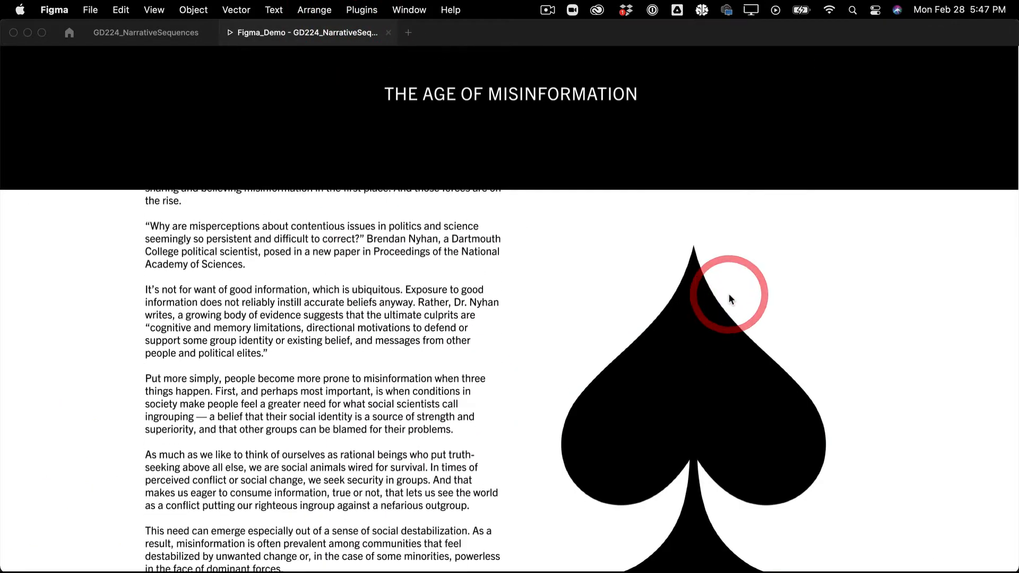
pyautogui.scroll(-3, 764, 374)
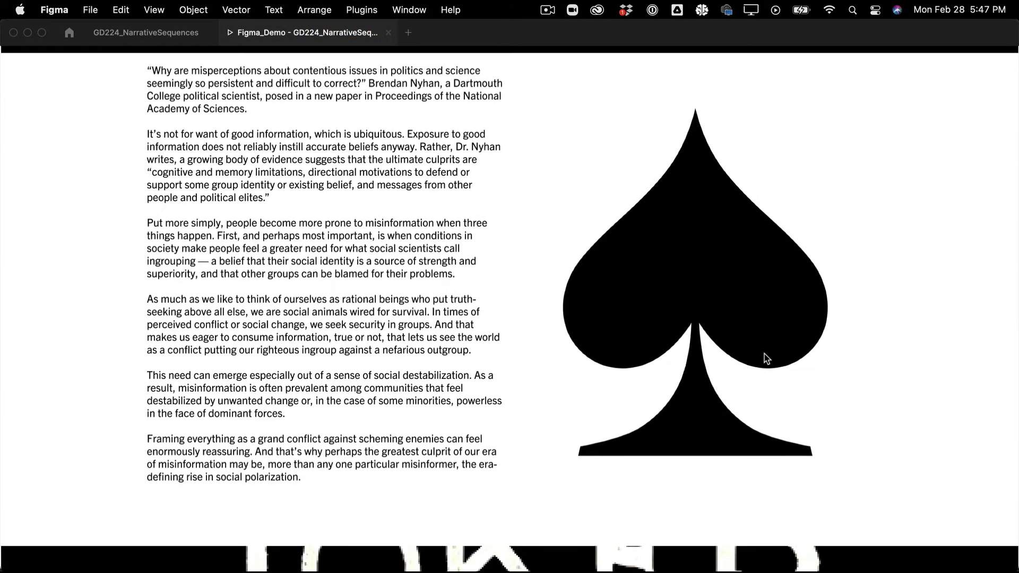
pyautogui.moveTo(767, 359); pyautogui.dragTo(771, 157)
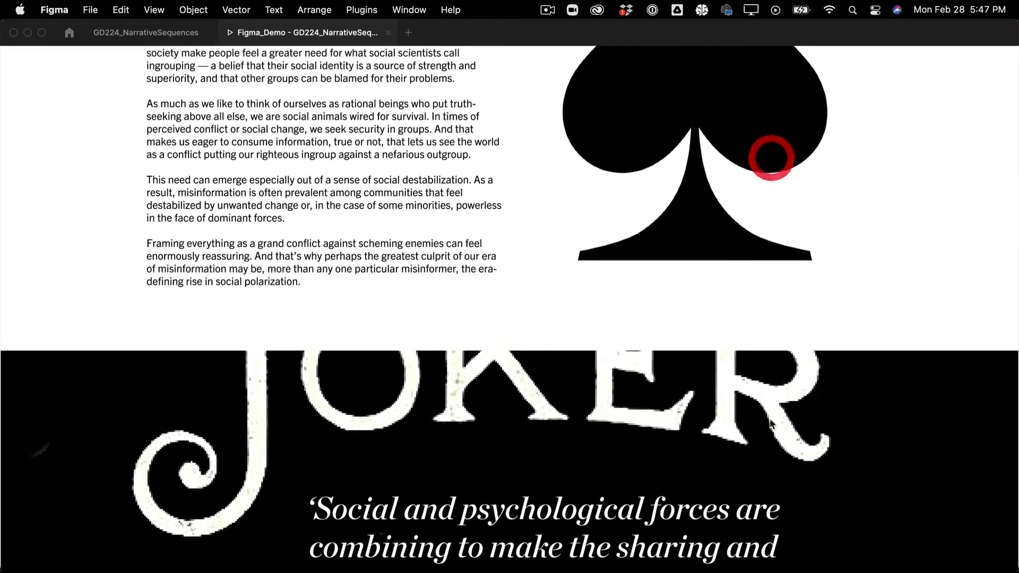
# - Review the scroll story in the prototype preview from the title through the spade and Joker sections to the red diamond section
pyautogui.scroll(15, 766, 430)
pyautogui.scroll(-3, 766, 430)
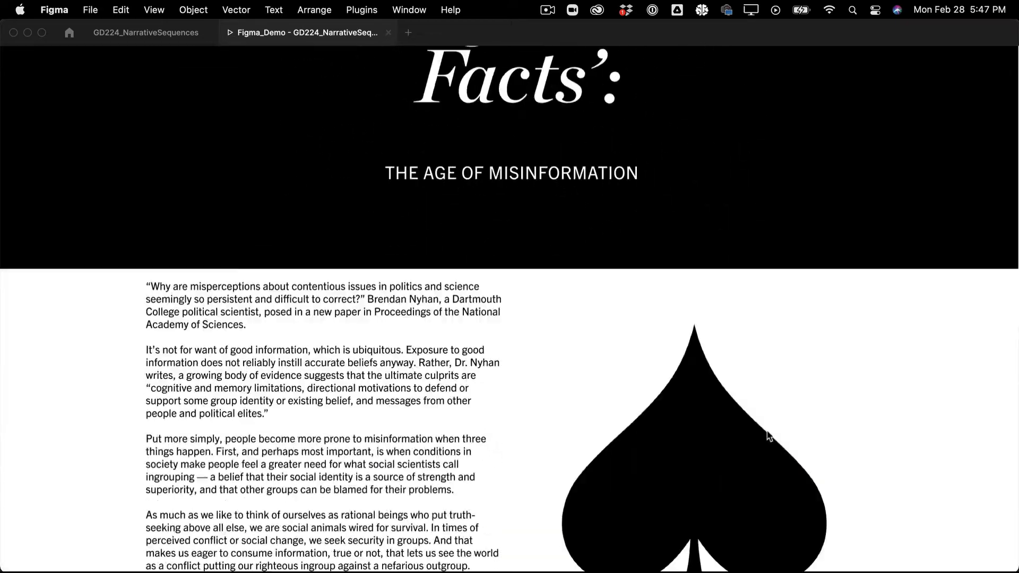
pyautogui.scroll(-10, 768, 435)
pyautogui.scroll(10, 769, 435)
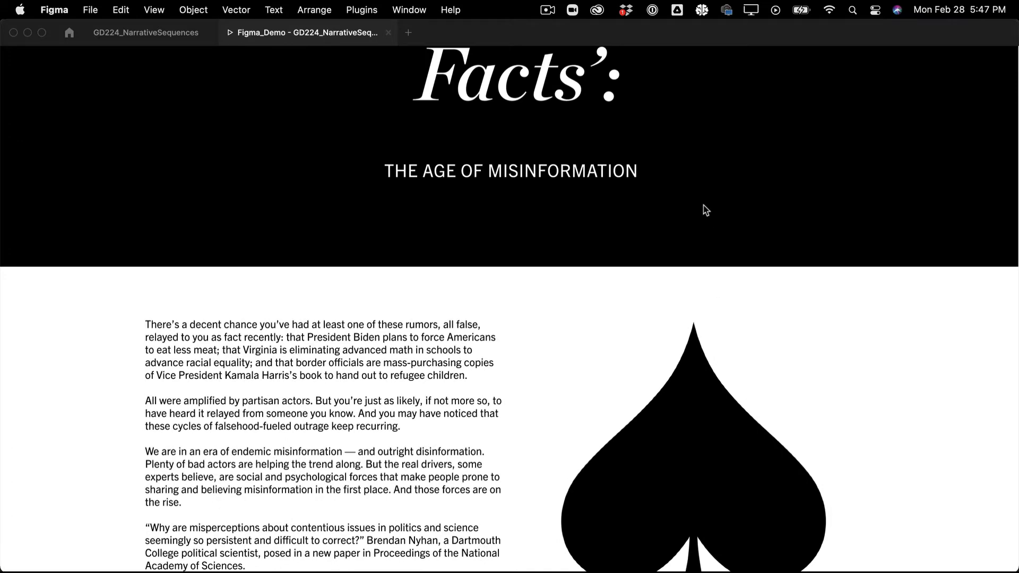
pyautogui.scroll(5, 706, 210)
pyautogui.scroll(-6, 704, 205)
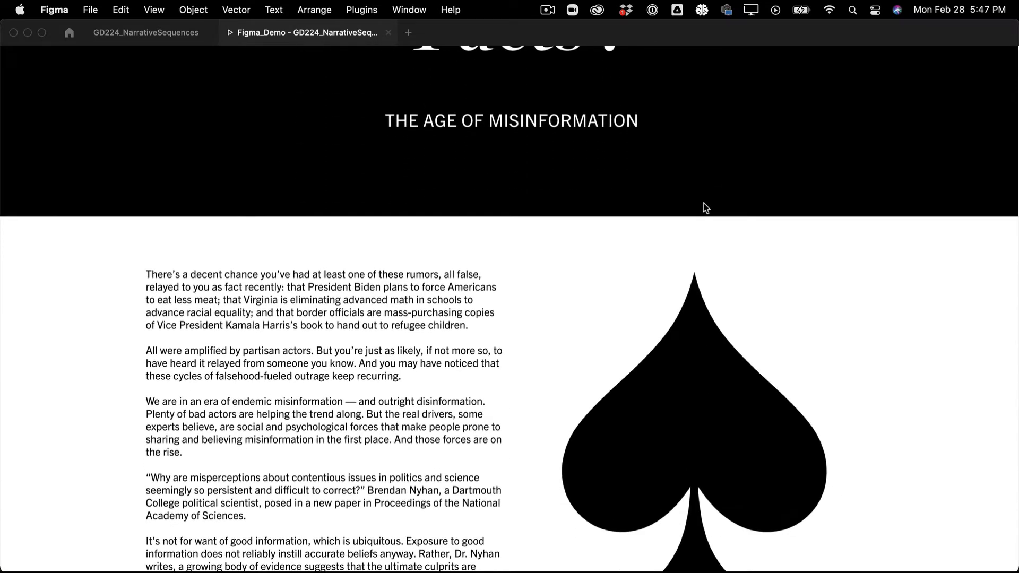
pyautogui.scroll(-8, 706, 208)
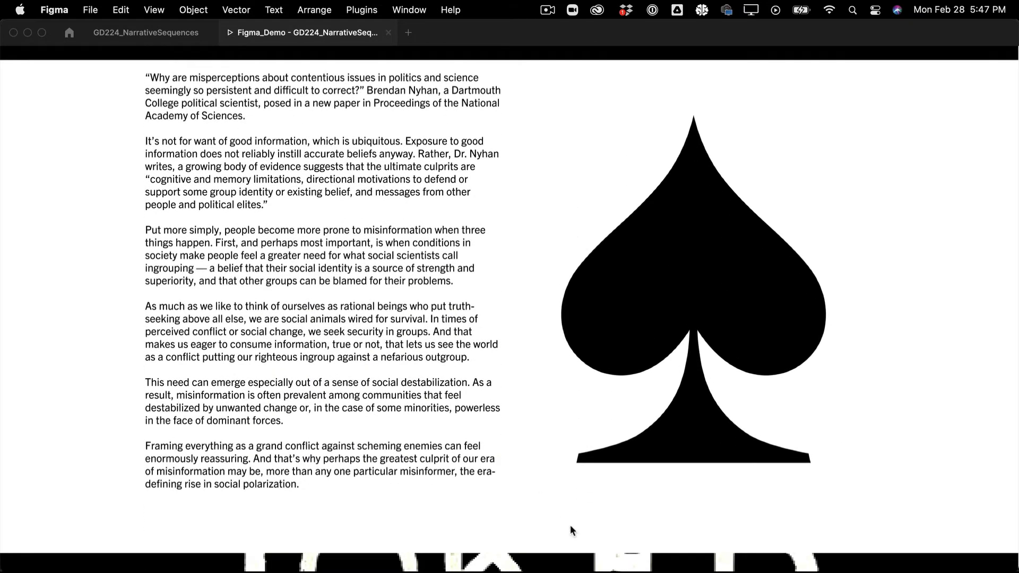
pyautogui.scroll(-15, 573, 561)
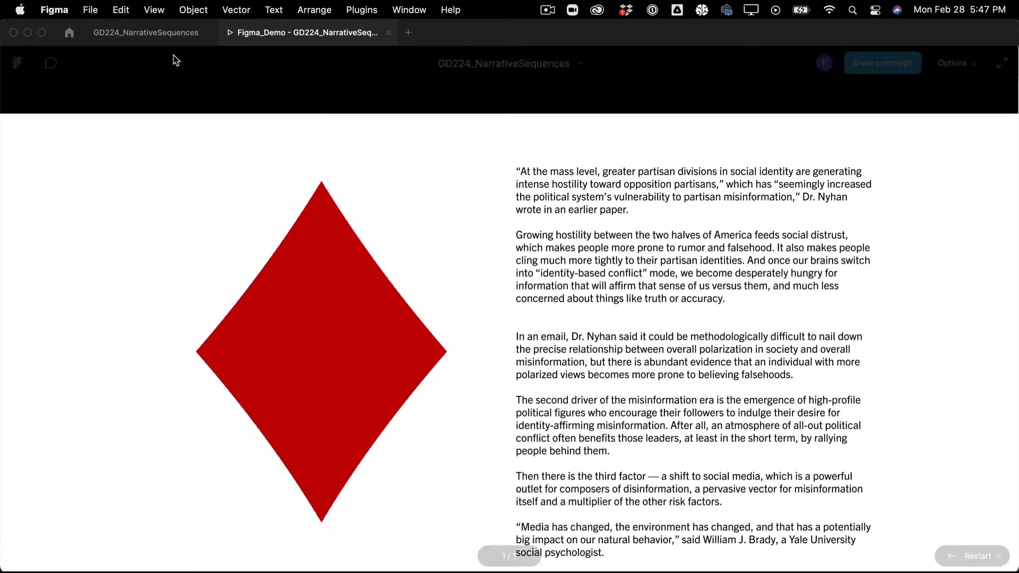
# - Return to the design file and draw a rectangle about 109 × 72 at Frame 4's bottom edge, beside the end of the pull quote
pyautogui.click(170, 36)
pyautogui.scroll(-20, 545, 454)
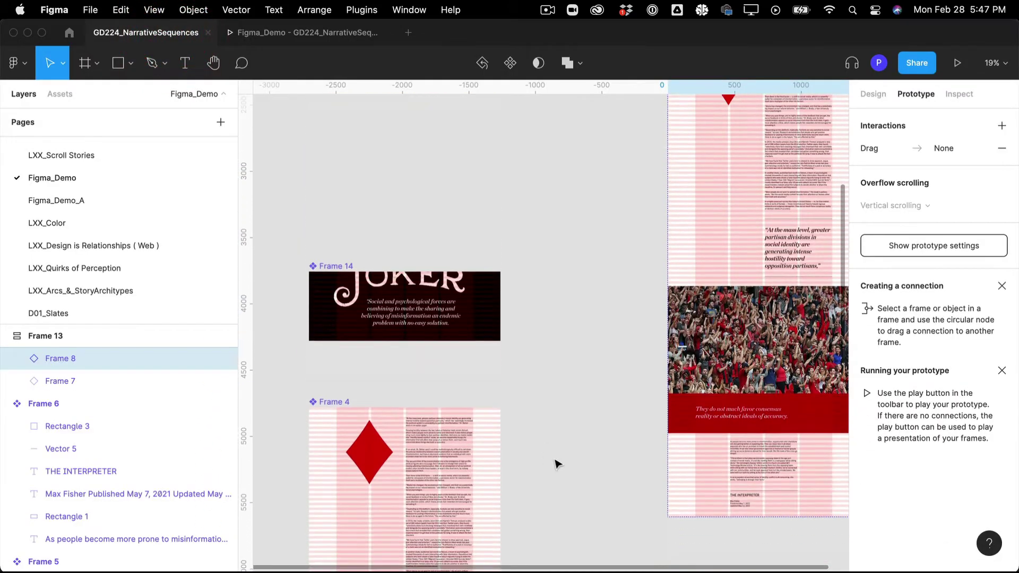
pyautogui.click(512, 418)
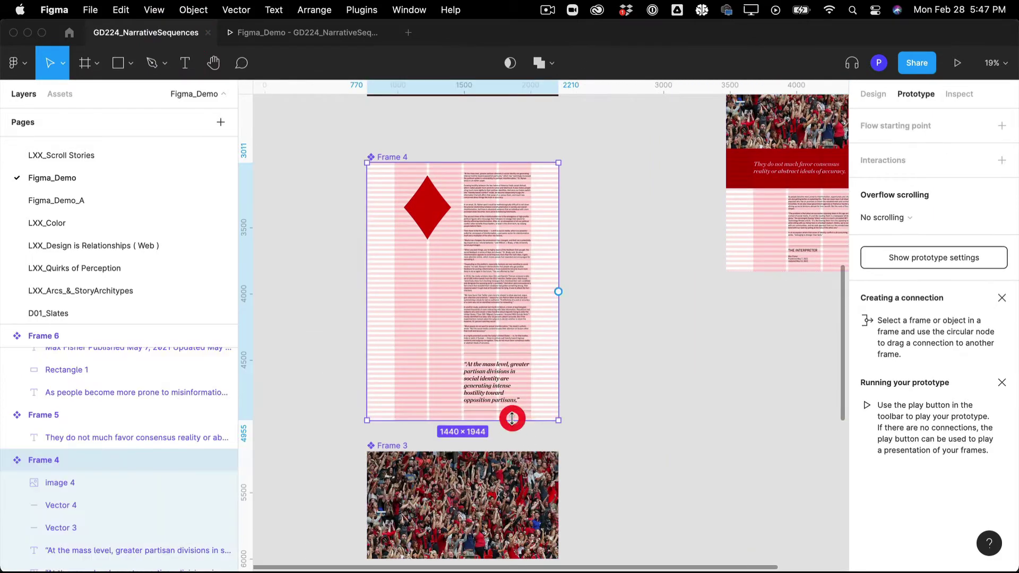
pyautogui.press('super+equal')
pyautogui.scroll(-10, 514, 423)
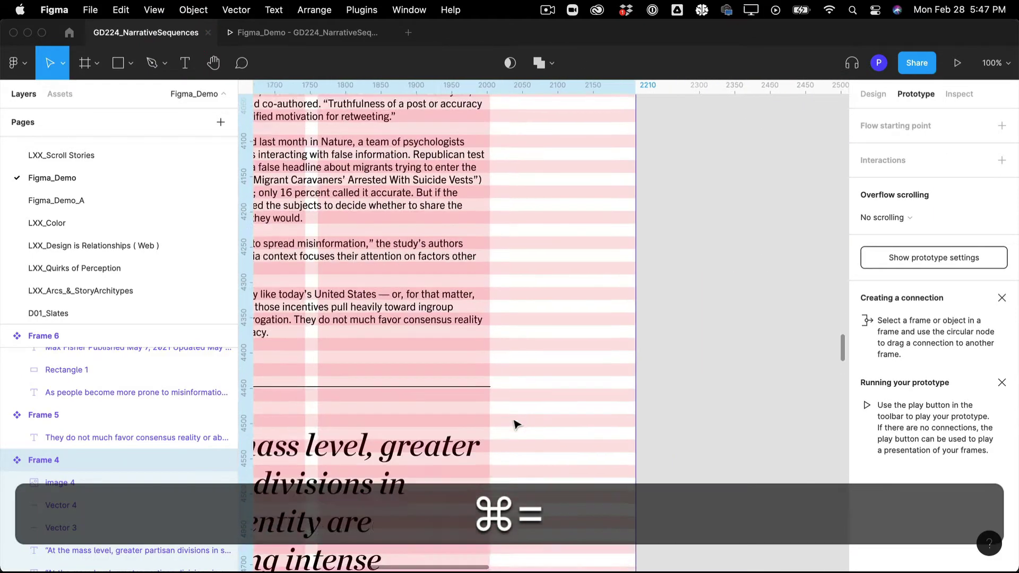
pyautogui.hscroll(-5, 514, 423)
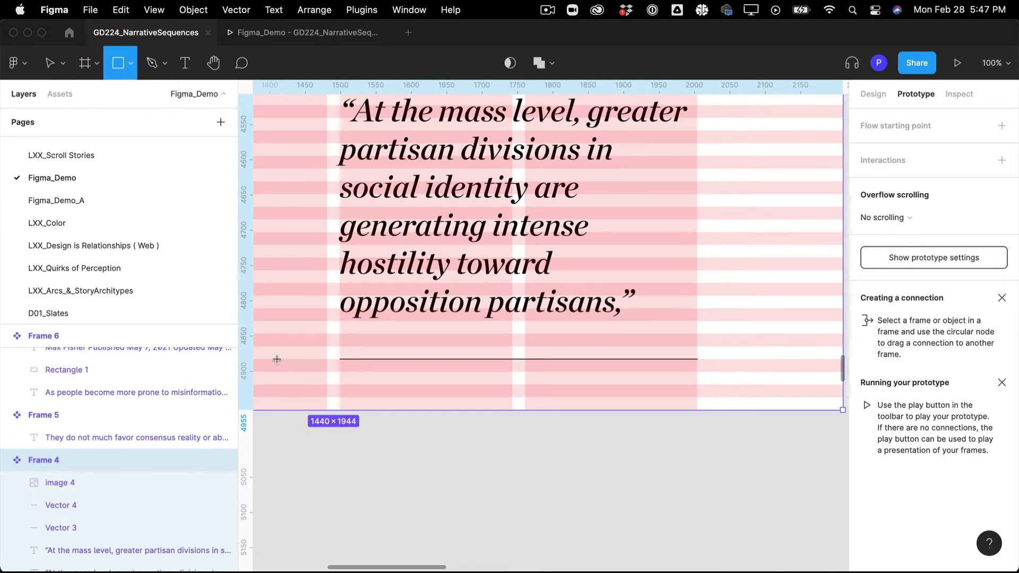
pyautogui.moveTo(277, 360)
pyautogui.mouseDown()
pyautogui.moveTo(315, 392)
pyautogui.moveTo(320, 411)
pyautogui.mouseUp()
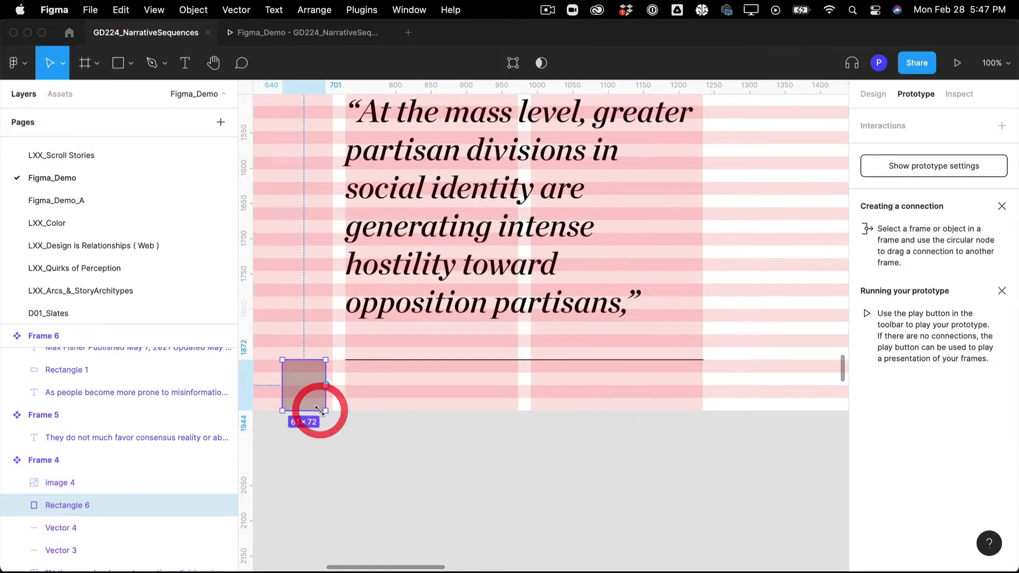
pyautogui.hscroll(-3, 371, 417)
pyautogui.moveTo(405, 396); pyautogui.dragTo(372, 395)
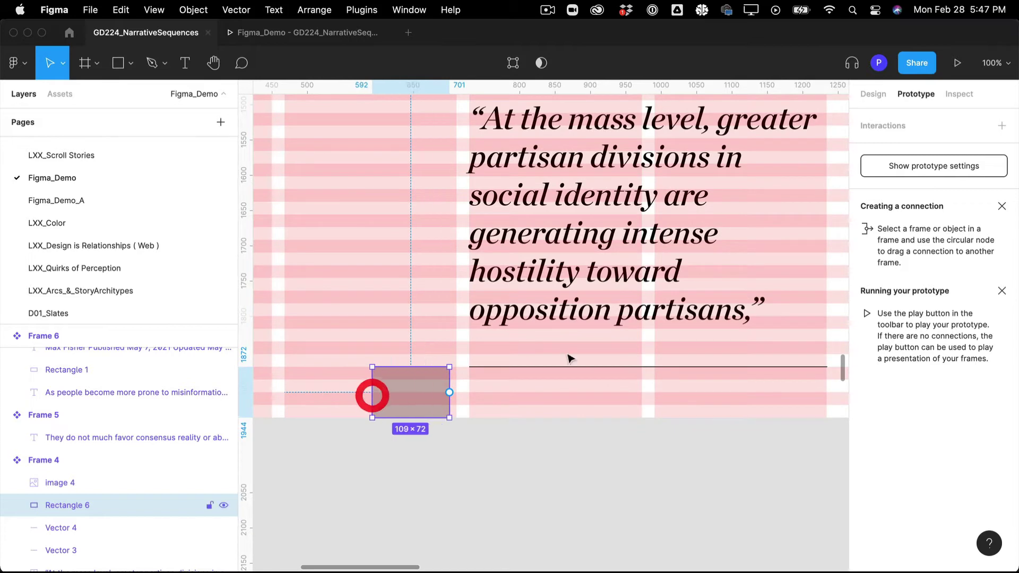
# - Fill the new rectangle at the bottom of Frame 4 with the White color style
pyautogui.click(883, 94)
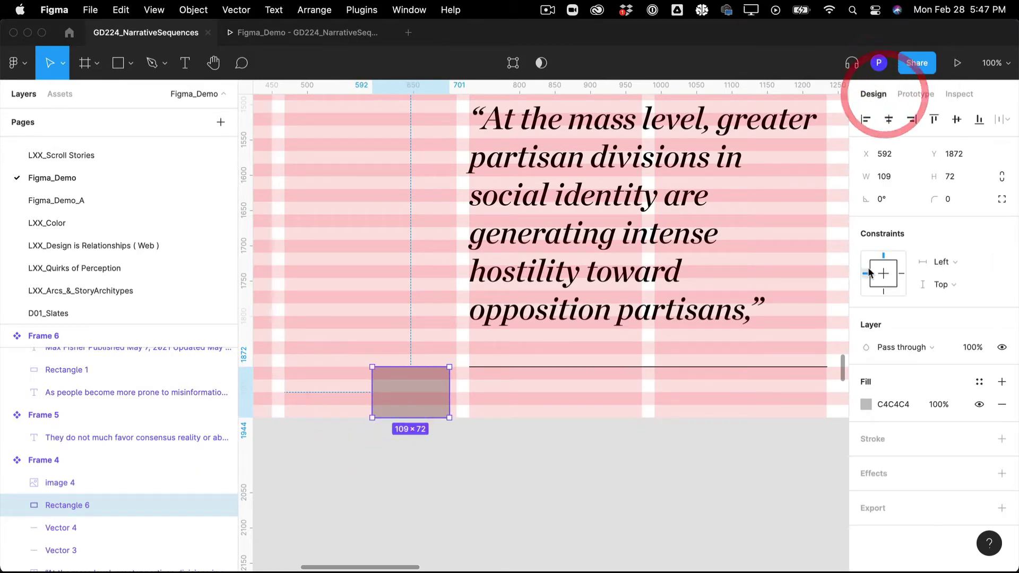
pyautogui.click(976, 383)
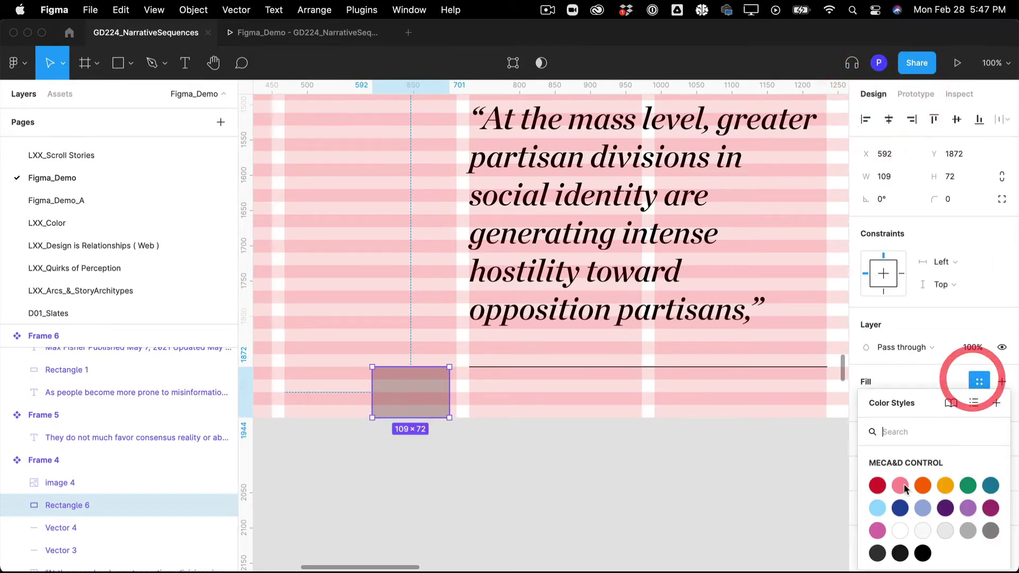
pyautogui.click(894, 528)
# - Shorten Frame 4 from its bottom edge to a height of 681 so it crops just below the red diamond
pyautogui.scroll(-3, 609, 458)
pyautogui.scroll(-10, 608, 458)
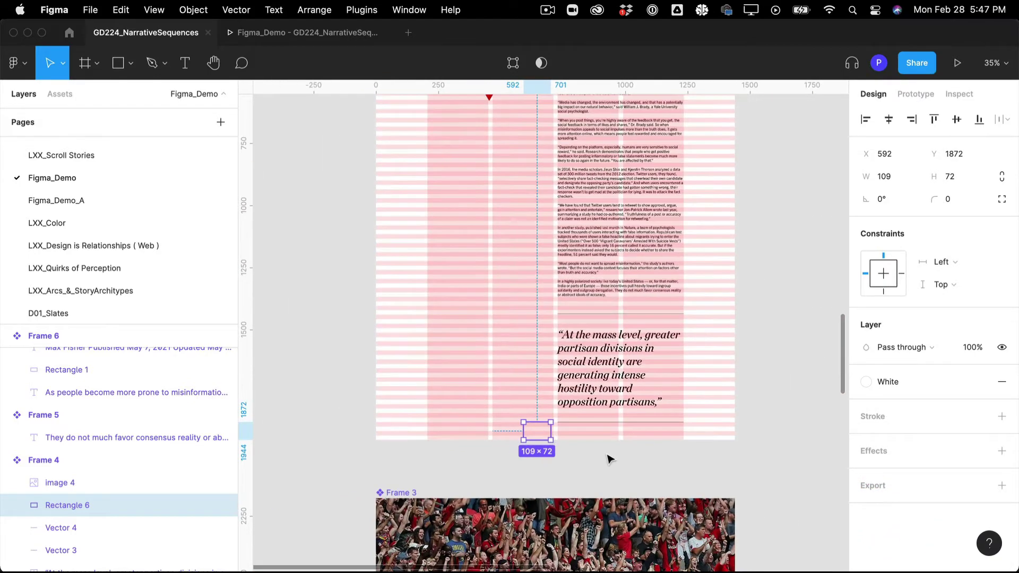
pyautogui.scroll(-10, 608, 458)
pyautogui.hscroll(3, 566, 348)
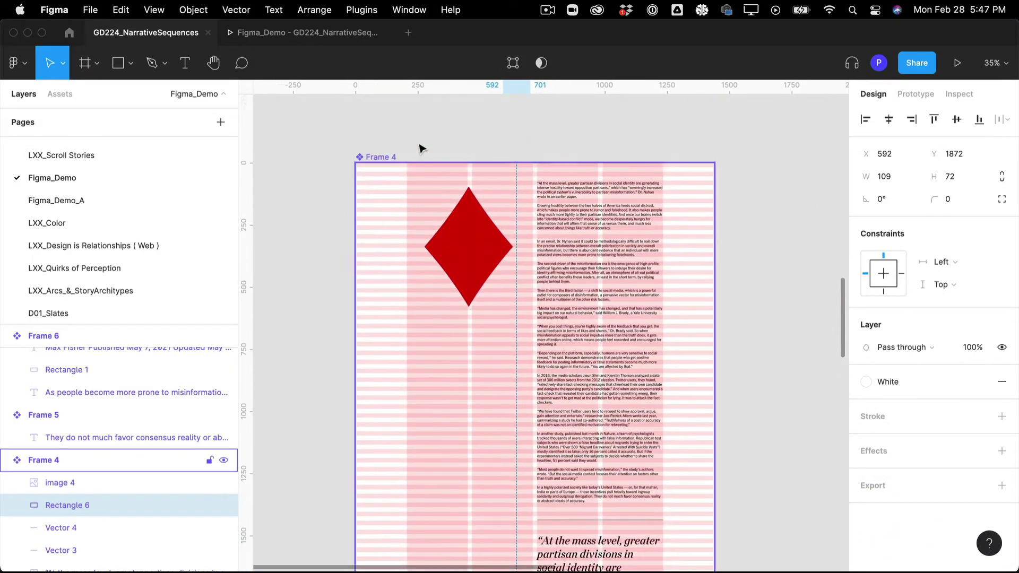
pyautogui.click(368, 156)
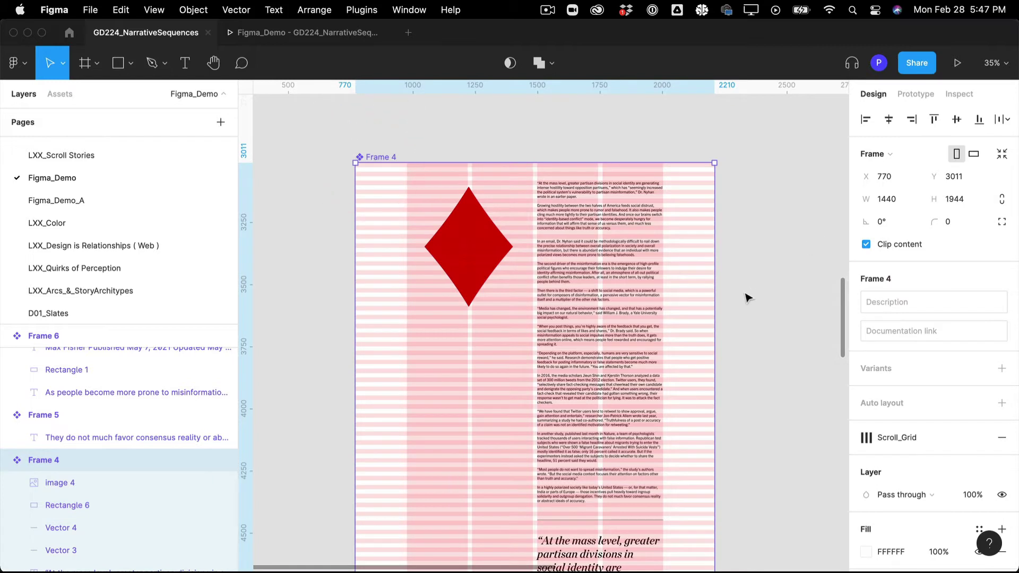
pyautogui.scroll(-5, 743, 295)
pyautogui.moveTo(661, 503); pyautogui.dragTo(580, 189)
pyautogui.scroll(5, 580, 188)
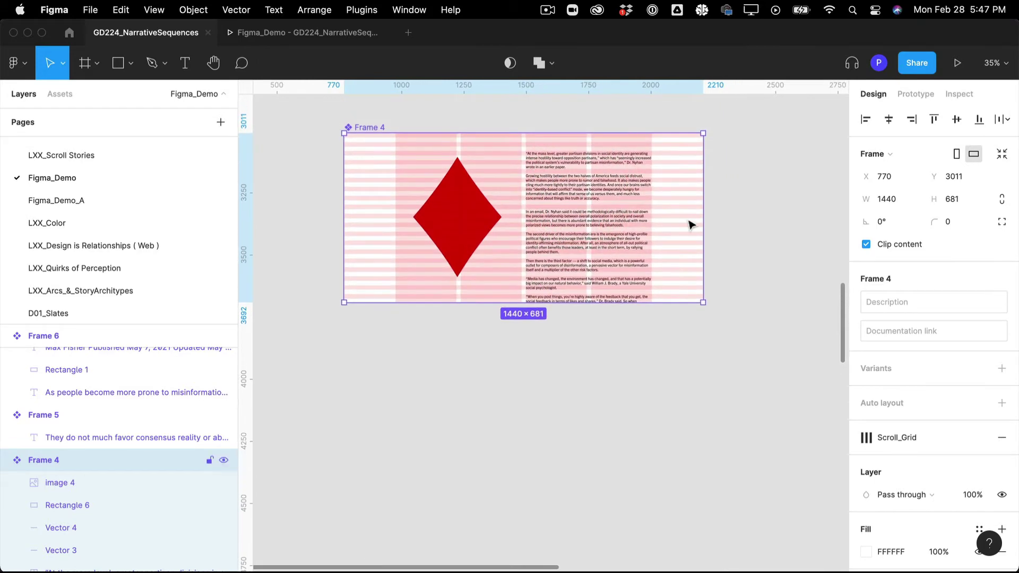
# - Set the overflow scrolling of the main Frame 4 component to Vertical scrolling
pyautogui.click(764, 257)
pyautogui.scroll(-5, 765, 257)
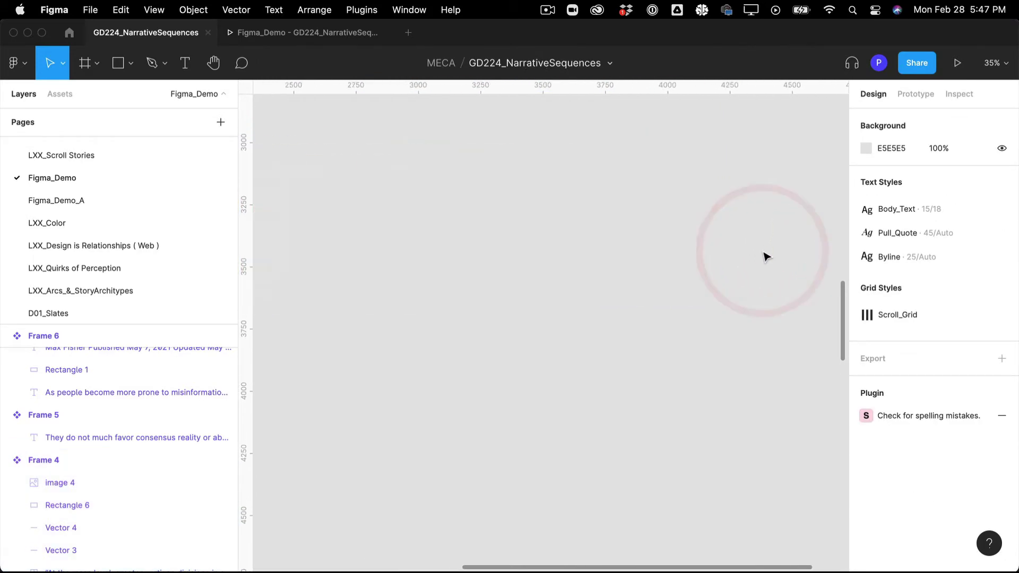
pyautogui.scroll(10, 765, 257)
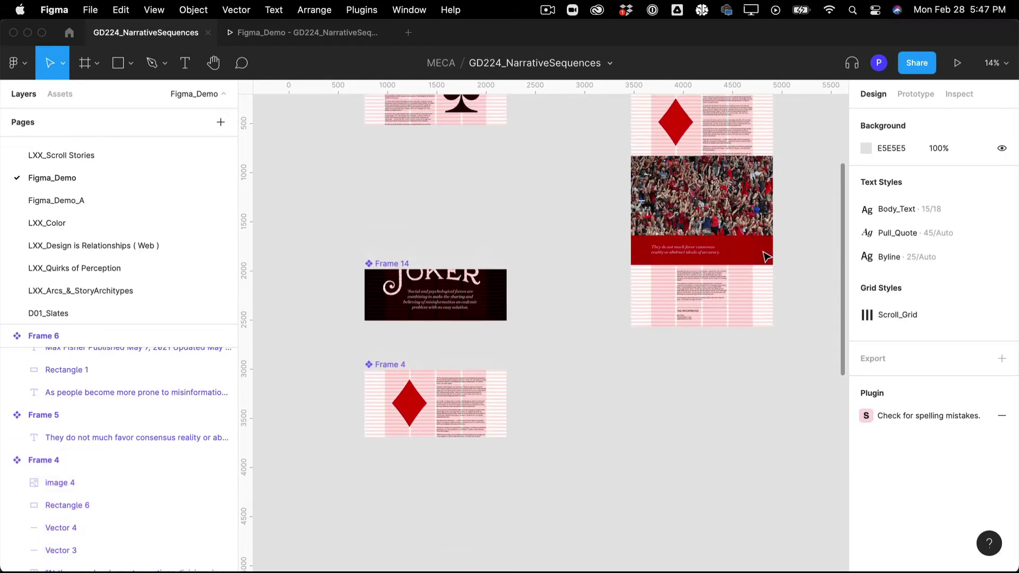
pyautogui.click(748, 215)
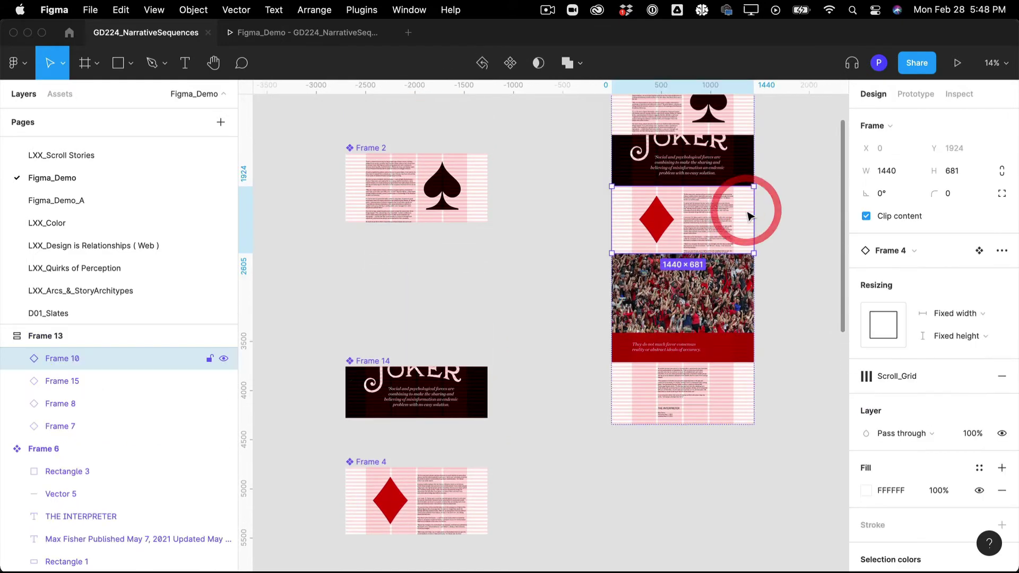
pyautogui.click(374, 513)
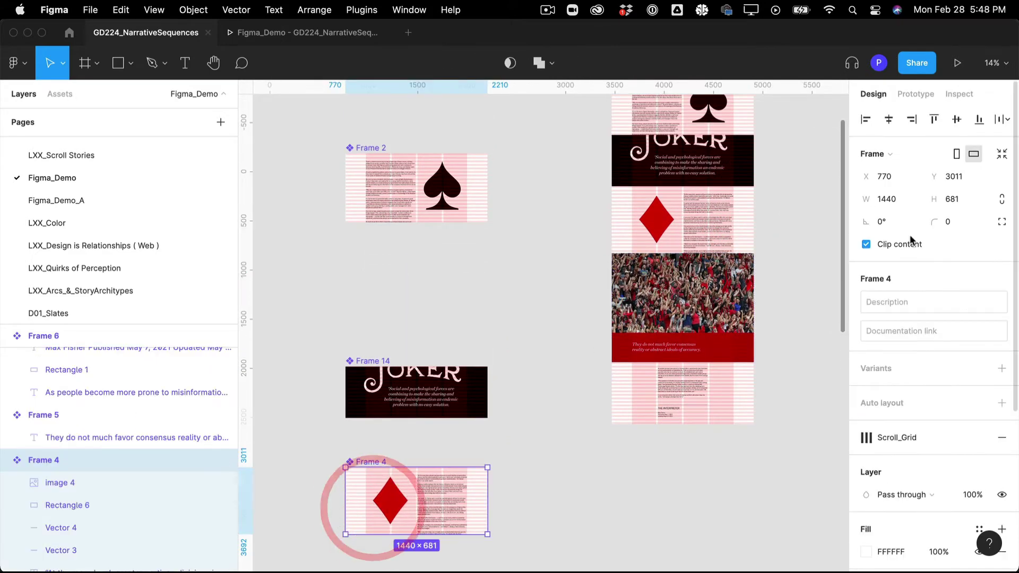
pyautogui.click(916, 94)
pyautogui.click(899, 217)
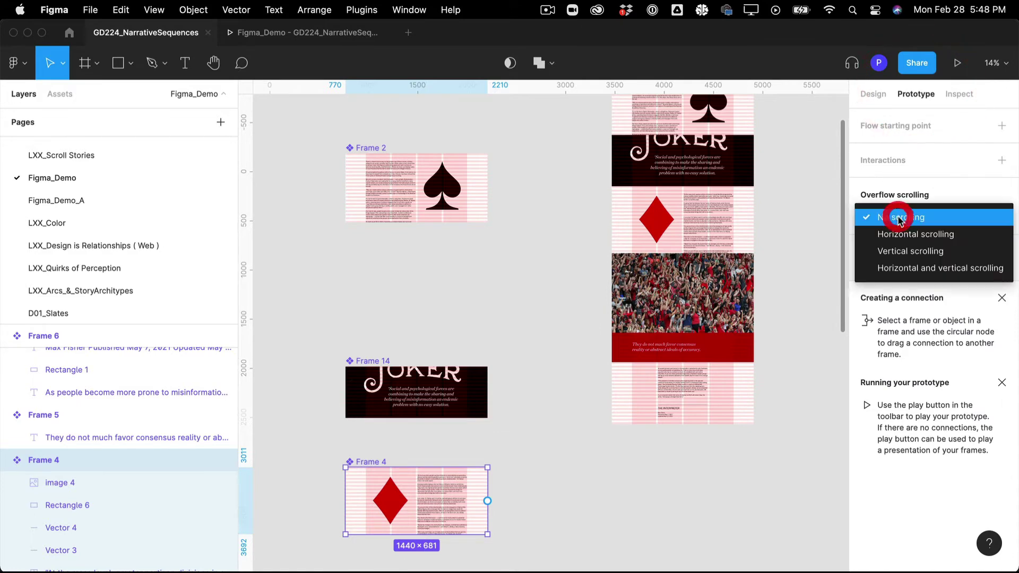
pyautogui.click(902, 251)
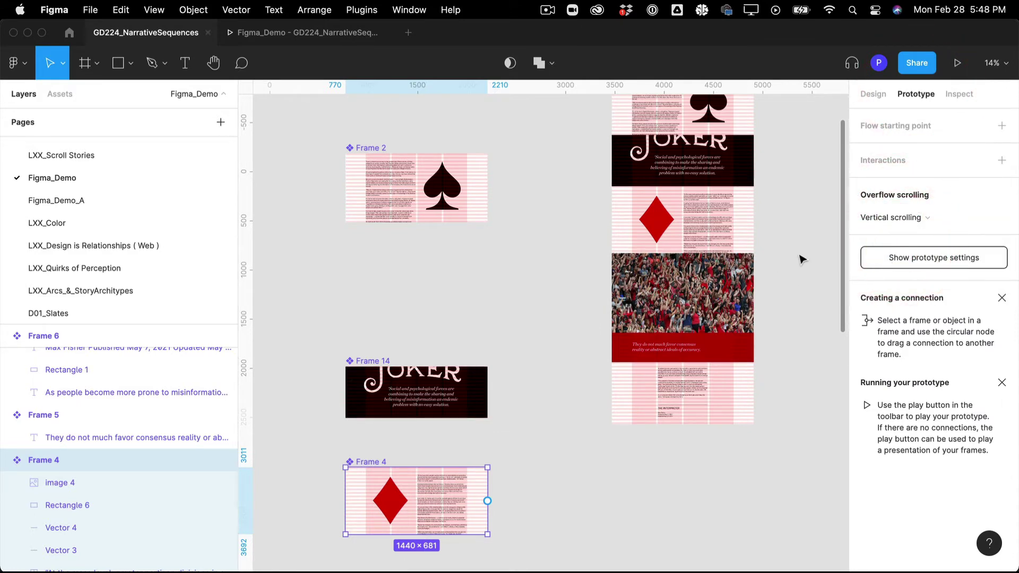
# - Add a prototype interaction to the diamond instance inside Frame 13, with the On drag trigger and None as its action
pyautogui.click(743, 235)
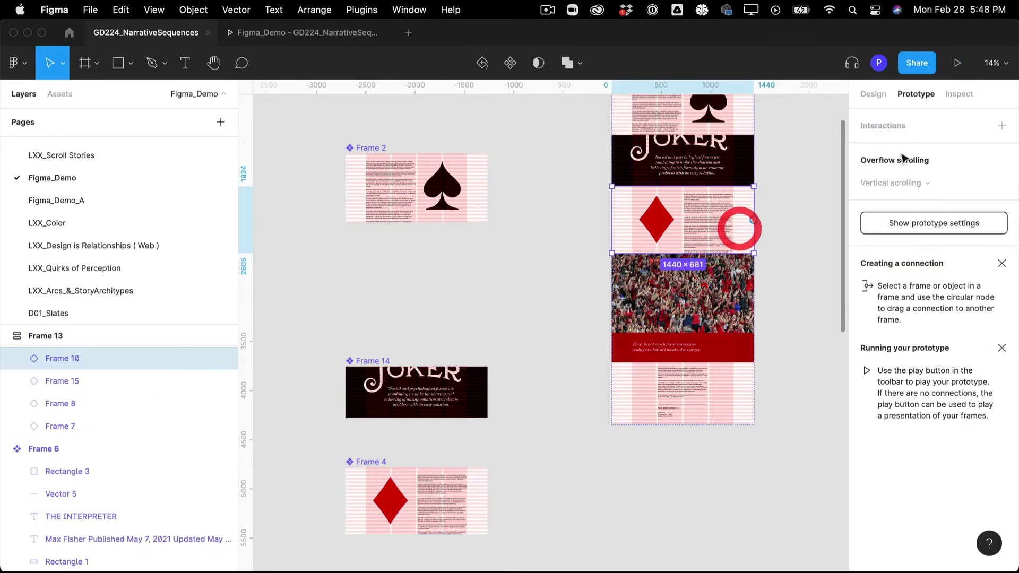
pyautogui.click(999, 123)
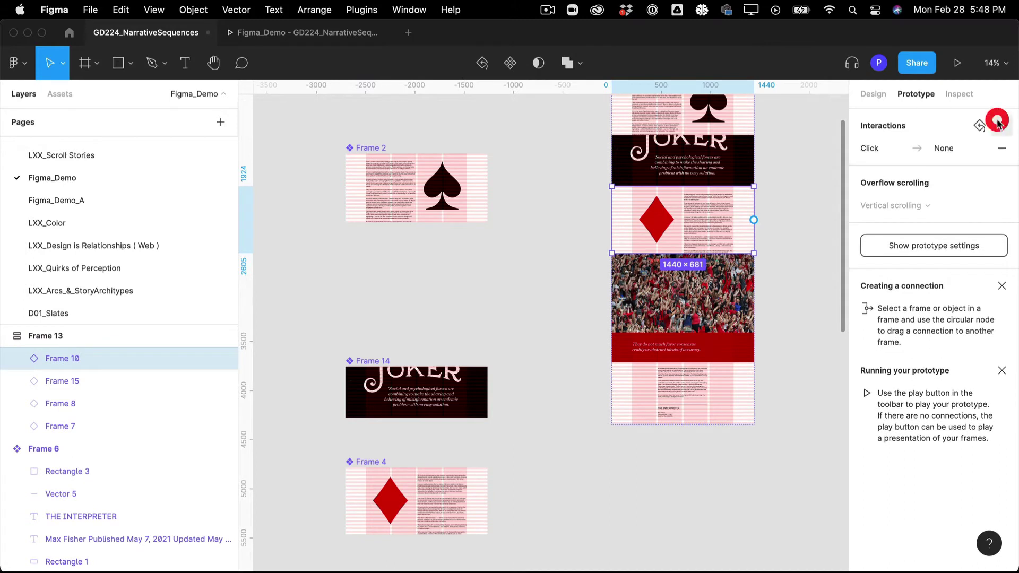
pyautogui.click(908, 151)
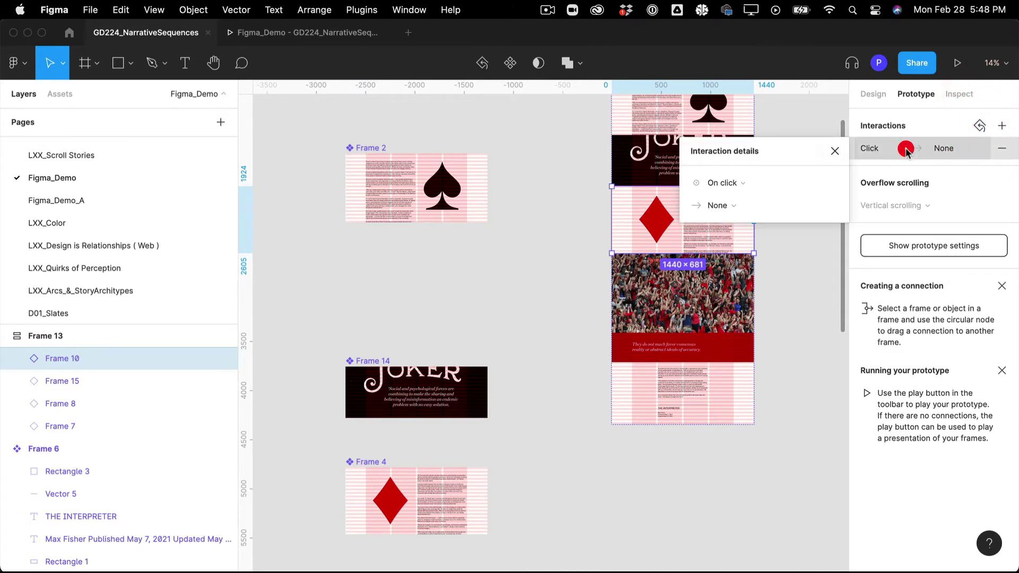
pyautogui.click(744, 183)
pyautogui.click(745, 198)
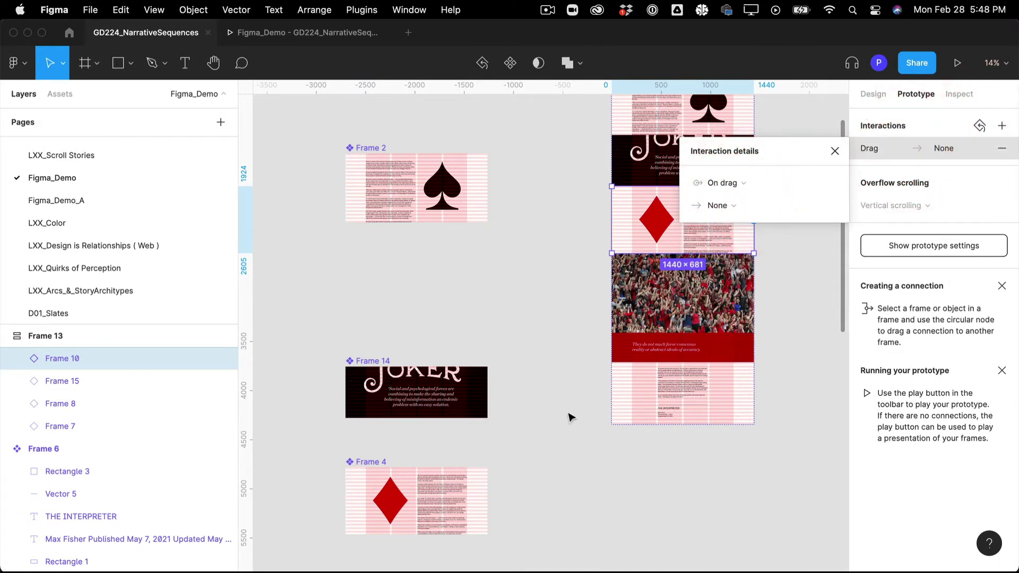
pyautogui.click(565, 397)
# - Test the title and spade sections in the prototype preview, scrolling the article text and moving the page with a drag over the spade
pyautogui.scroll(2, 565, 340)
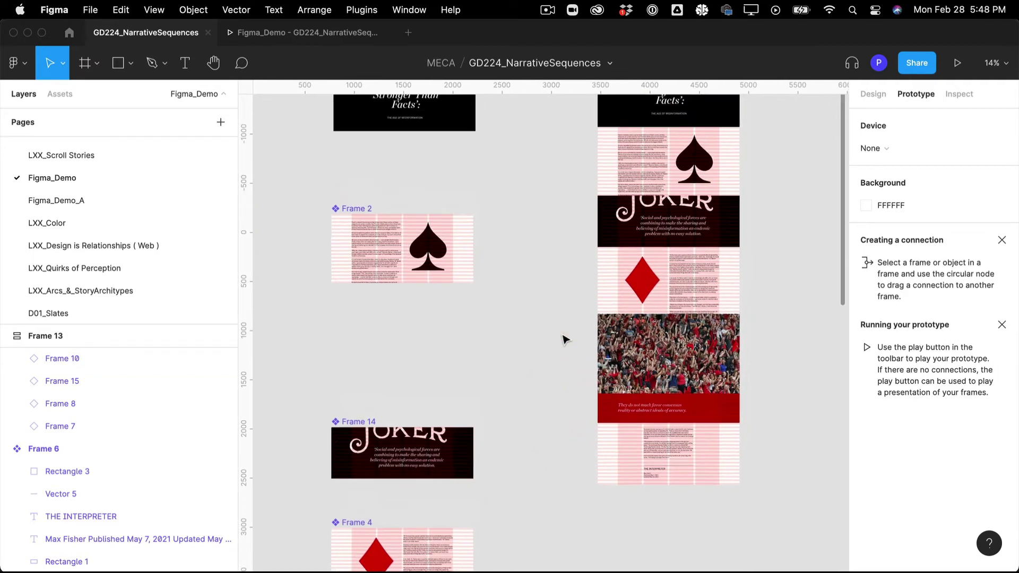
pyautogui.click(340, 33)
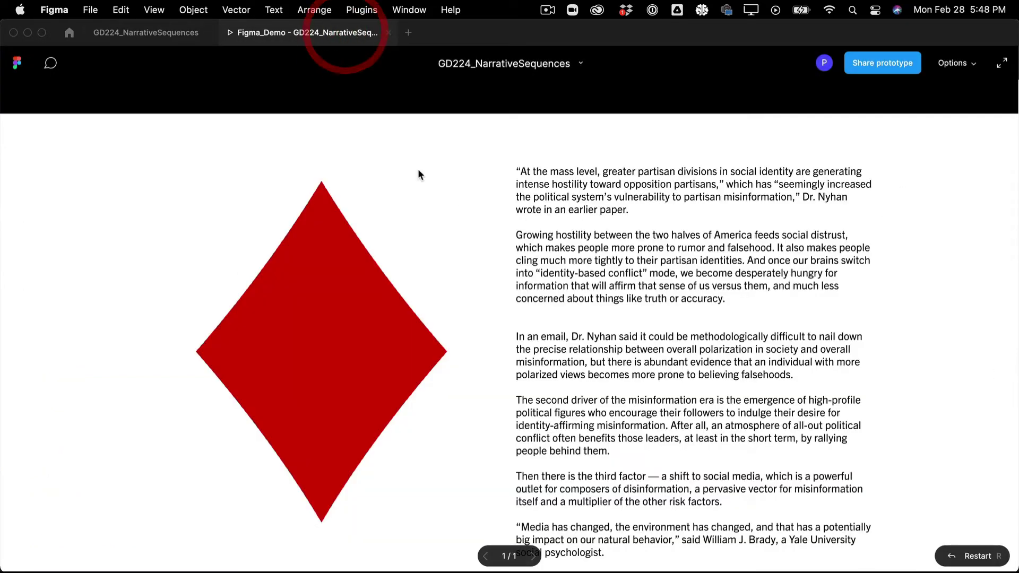
pyautogui.scroll(10, 586, 101)
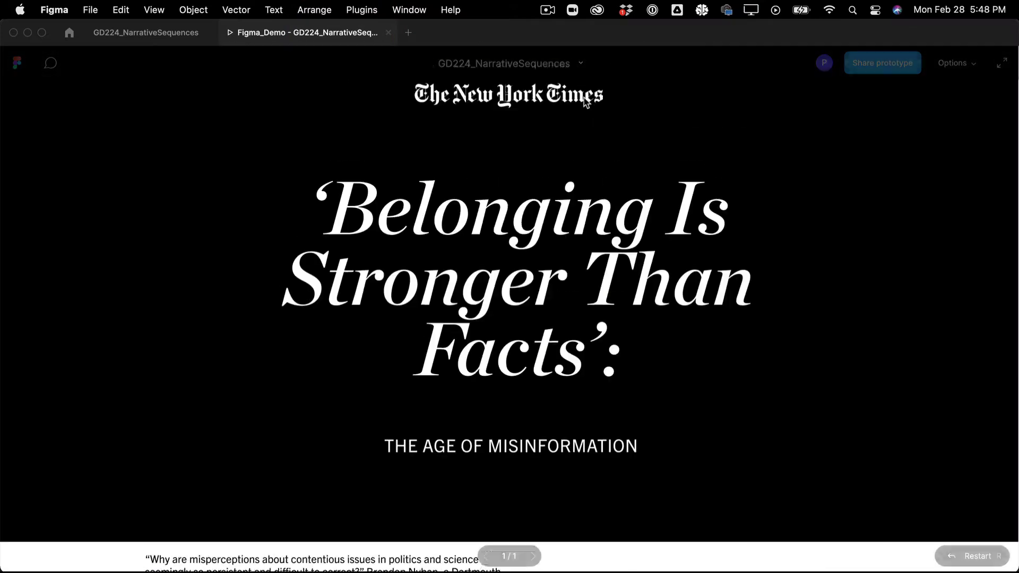
pyautogui.scroll(-6, 606, 280)
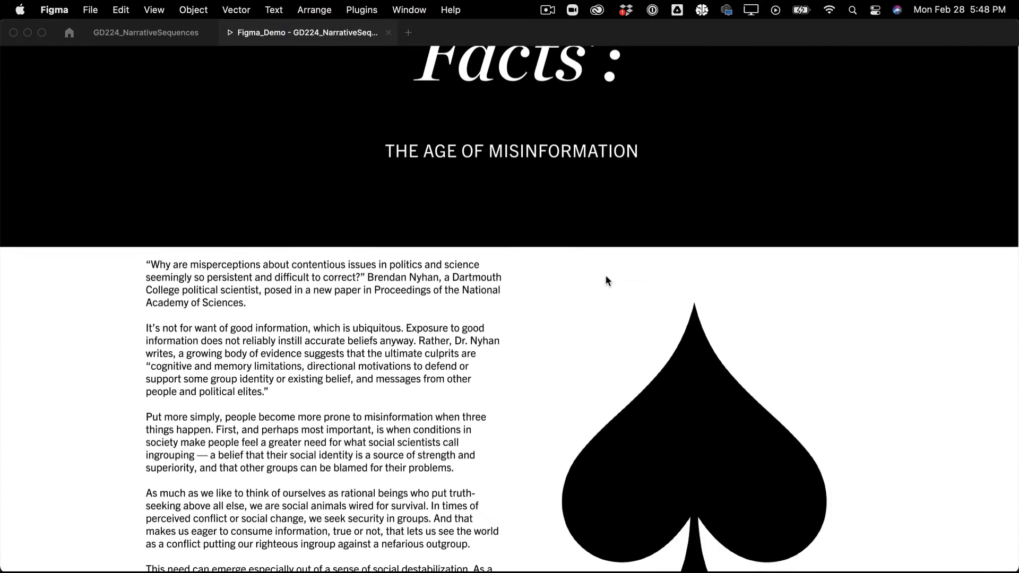
pyautogui.scroll(-5, 383, 425)
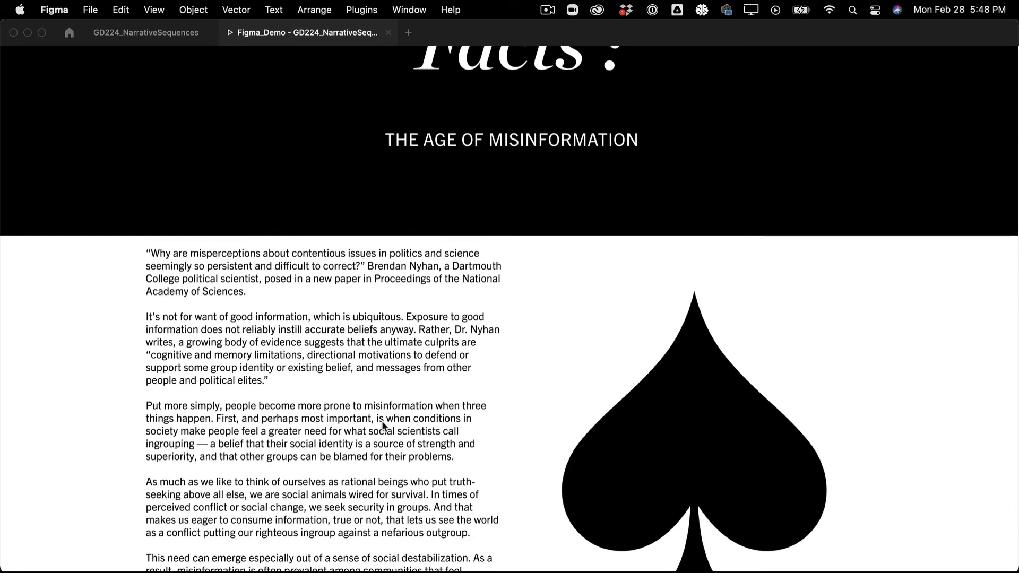
pyautogui.scroll(-4, 594, 423)
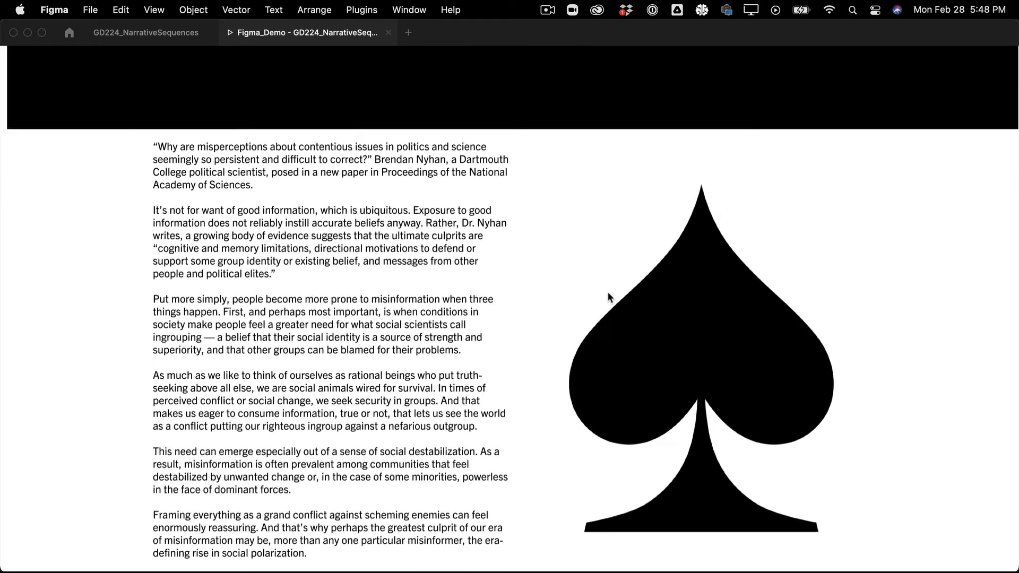
pyautogui.click(595, 228)
pyautogui.scroll(6, 423, 278)
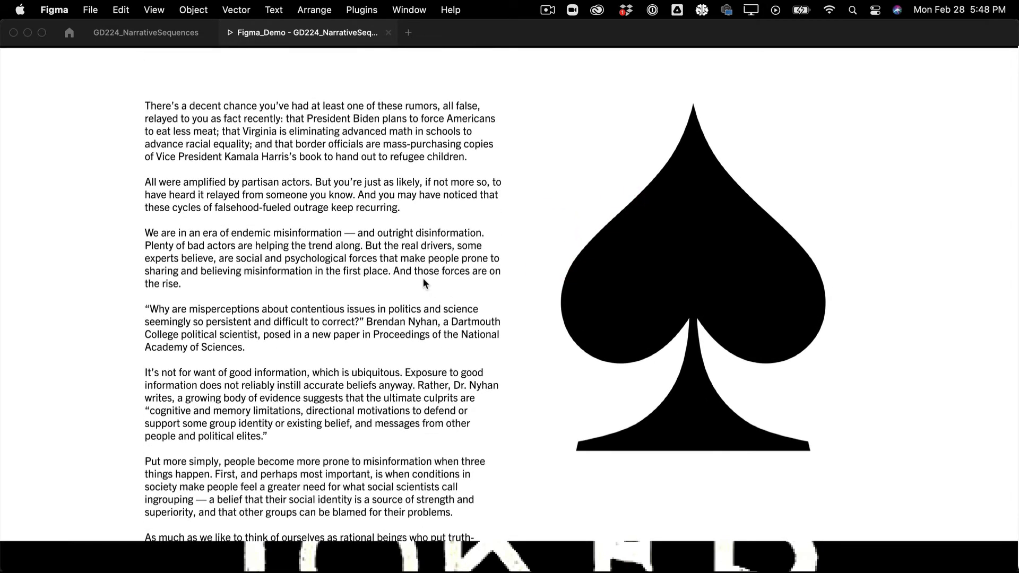
pyautogui.scroll(-6, 422, 278)
pyautogui.moveTo(733, 470); pyautogui.dragTo(713, 38)
pyautogui.scroll(-5, 794, 355)
# - Test the red diamond section in the preview, scrolling its text and dragging the page on to the crowd photo
pyautogui.scroll(-7, 782, 450)
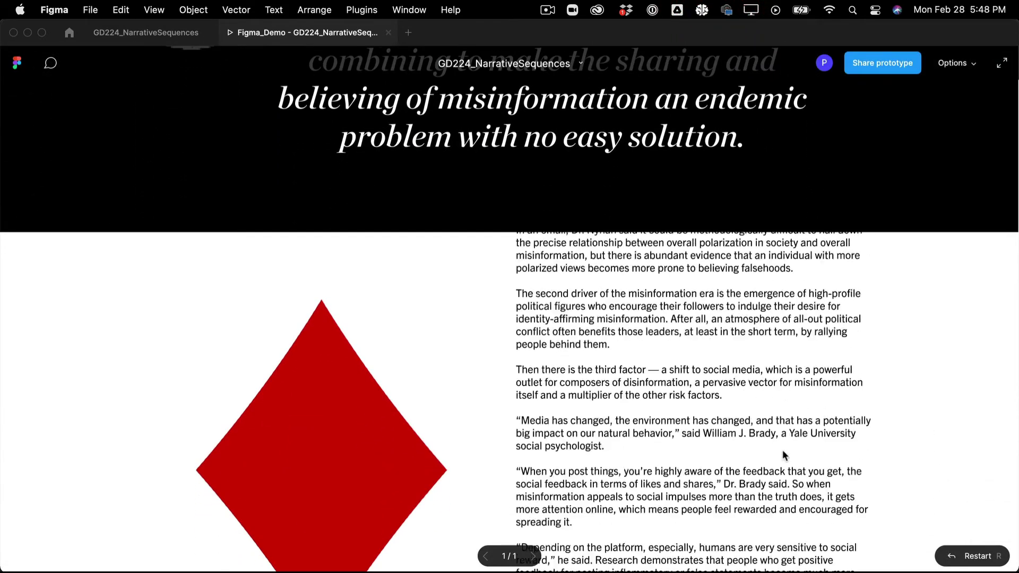
pyautogui.scroll(-2, 921, 438)
pyautogui.moveTo(917, 348); pyautogui.dragTo(394, 473)
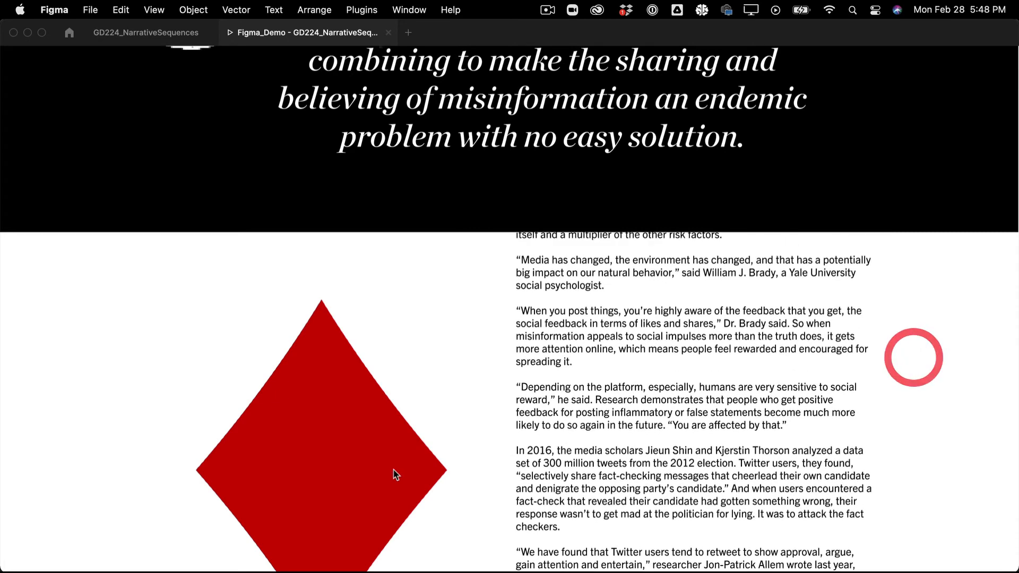
pyautogui.click(361, 405)
pyautogui.scroll(-5, 394, 192)
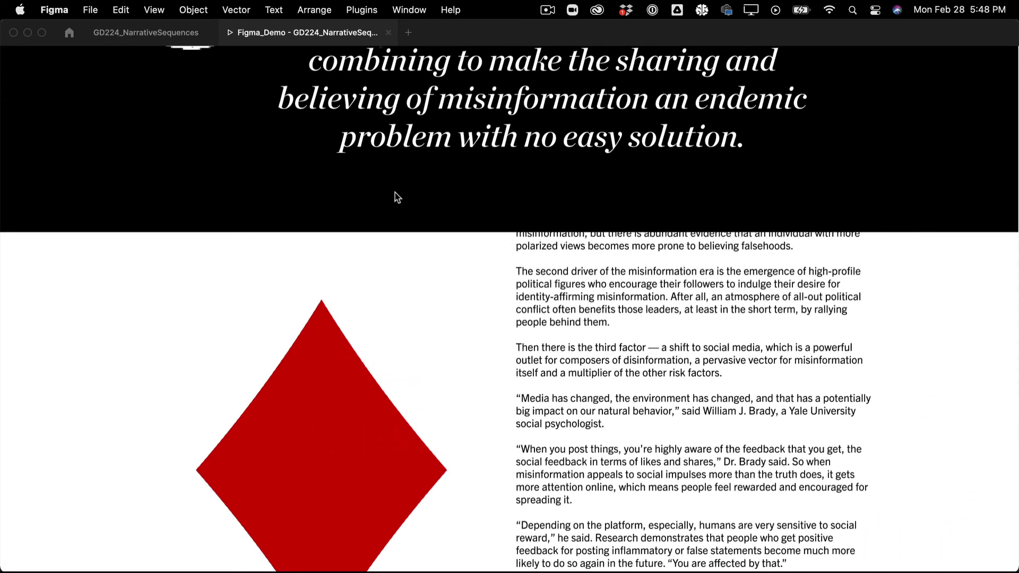
pyautogui.scroll(3, 378, 221)
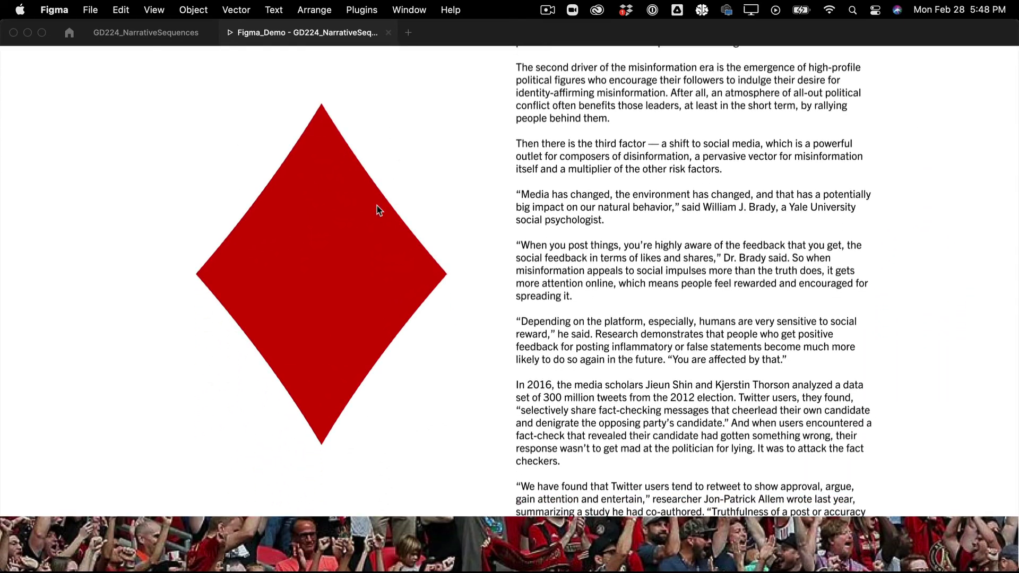
pyautogui.scroll(-5, 715, 268)
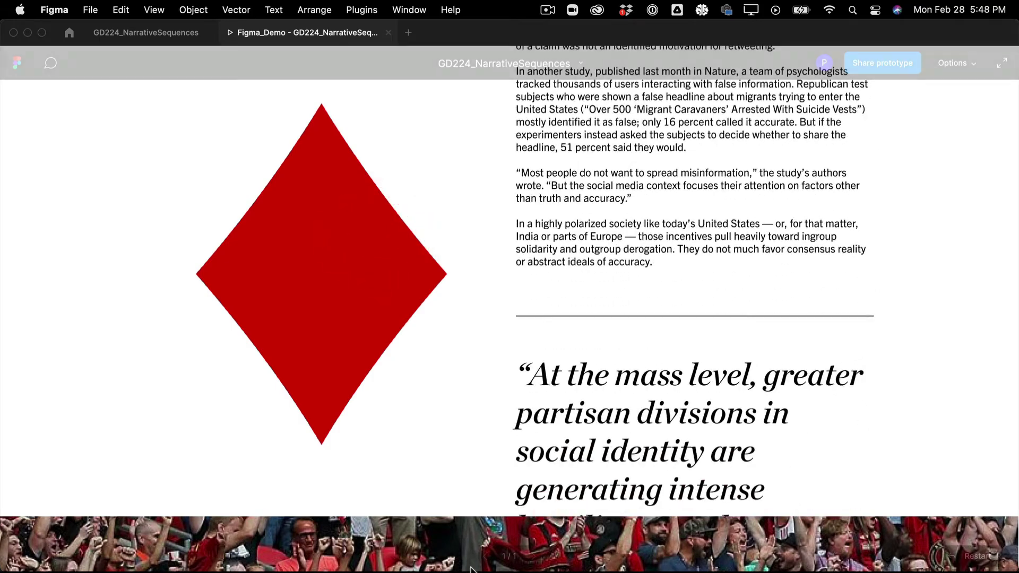
pyautogui.scroll(-5, 481, 541)
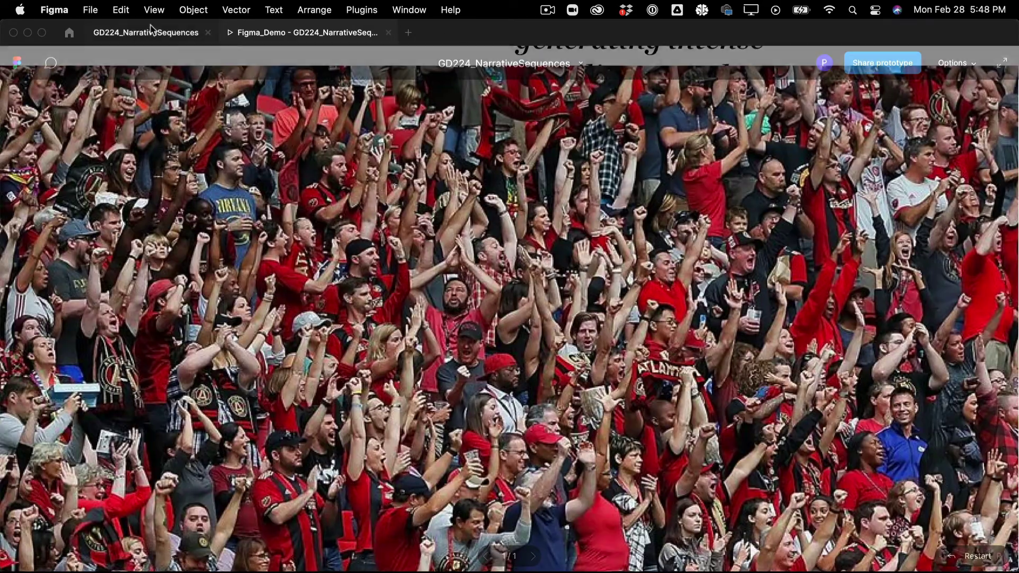
# - Return to the design file and inspect how far the crowd photo's image 2 layer extends relative to Frame 3
pyautogui.click(150, 31)
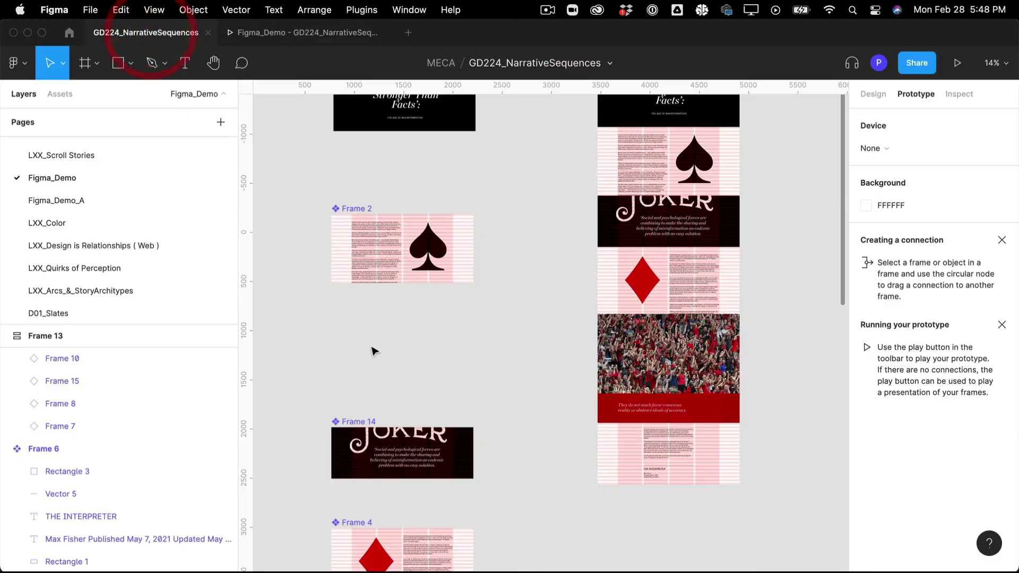
pyautogui.scroll(-3, 375, 348)
pyautogui.scroll(-5, 480, 319)
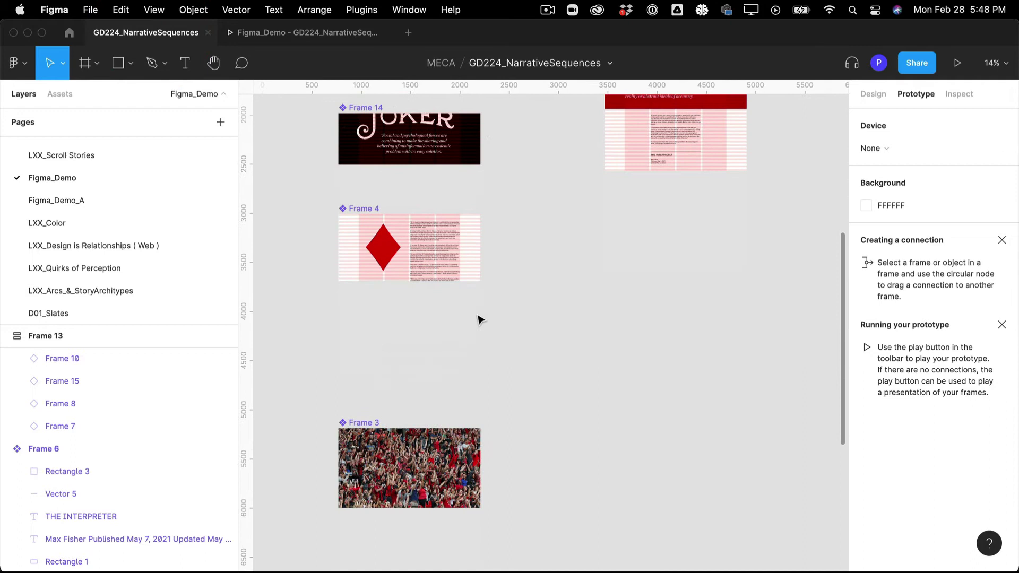
pyautogui.click(413, 485)
pyautogui.click(562, 482)
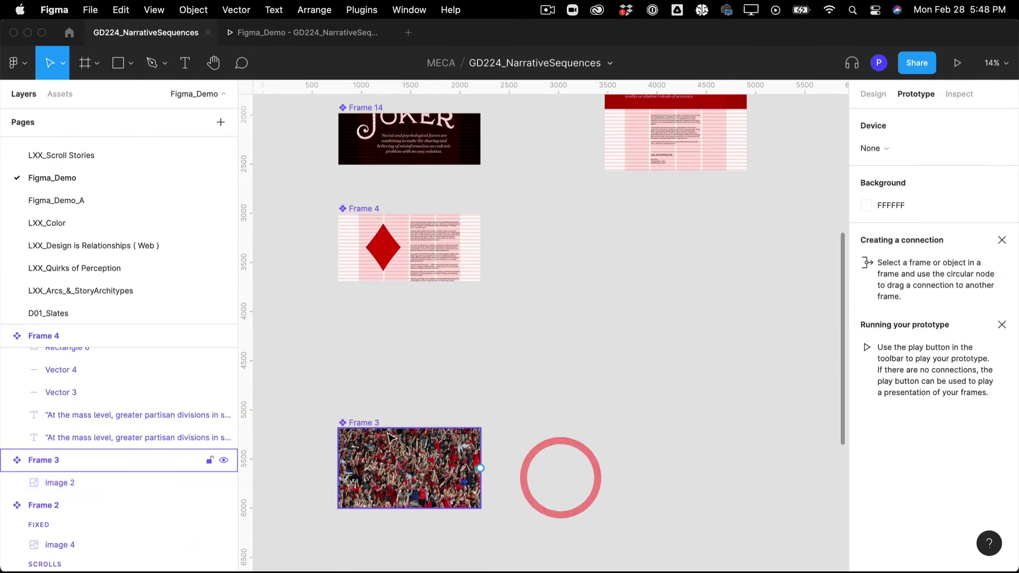
pyautogui.click(119, 481)
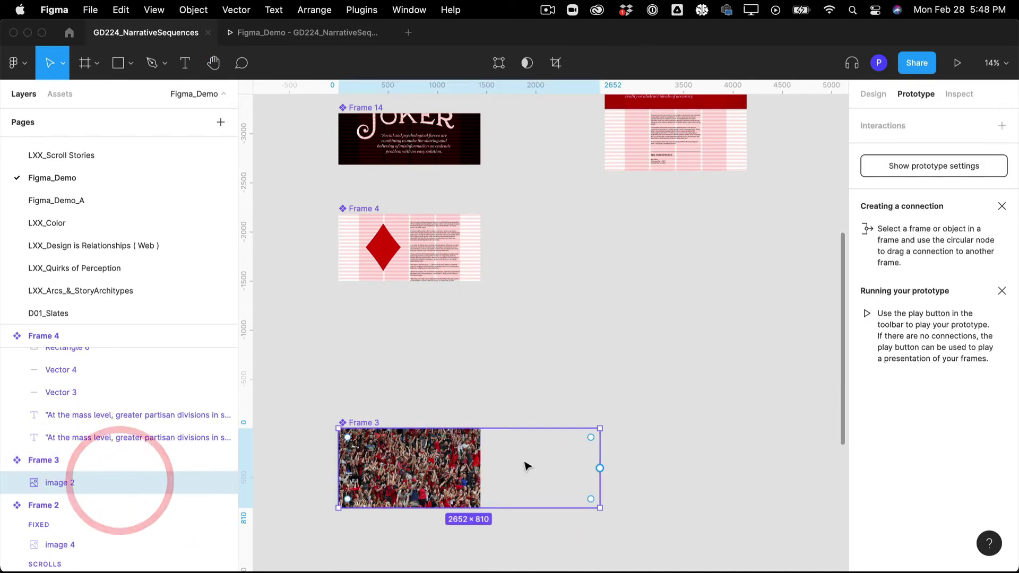
# - Check Frame 3's clip content and overflow scrolling settings, and compare the frame with the extent of its image 2 layer
pyautogui.click(377, 423)
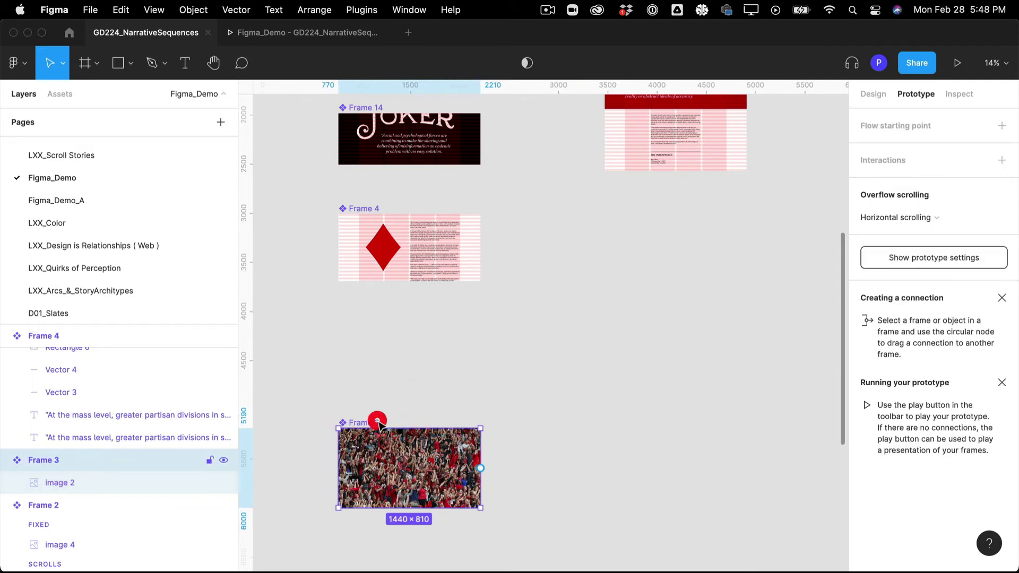
pyautogui.click(881, 94)
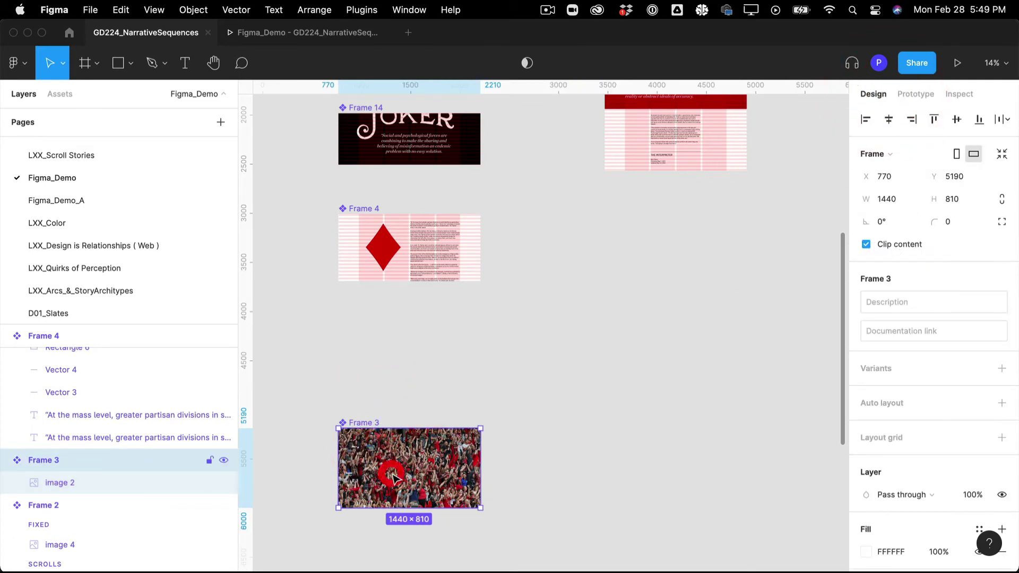
pyautogui.click(909, 92)
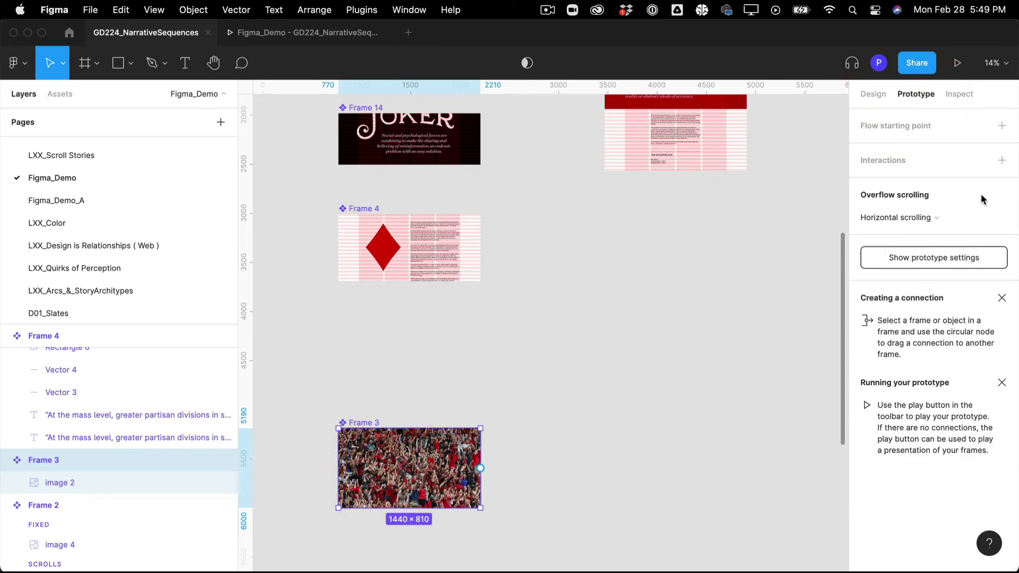
pyautogui.click(510, 458)
pyautogui.click(125, 482)
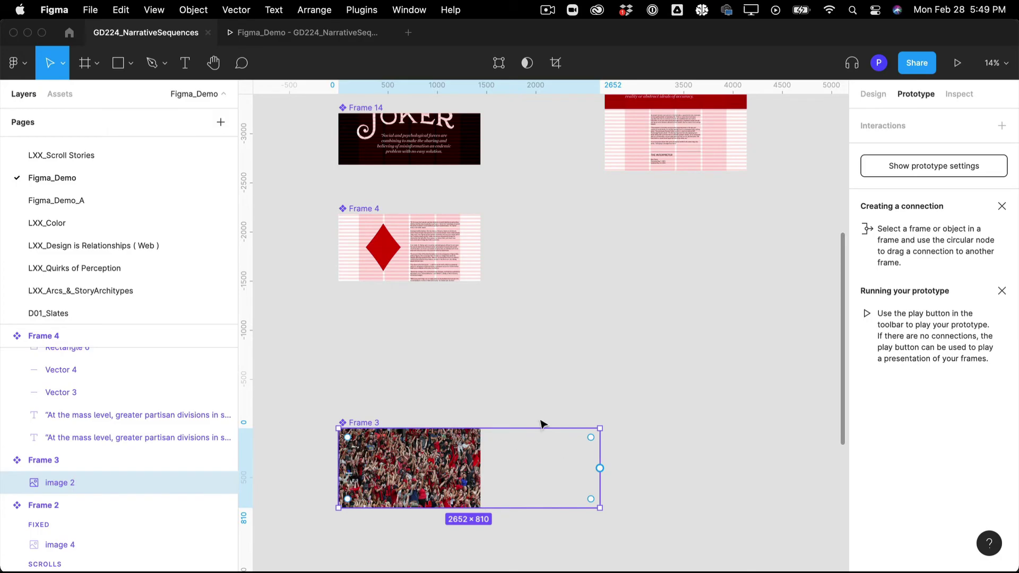
# - Test the crowd photo's sideways scrolling in the prototype preview and review the scrolling through the Joker and red diamond sections
pyautogui.click(337, 38)
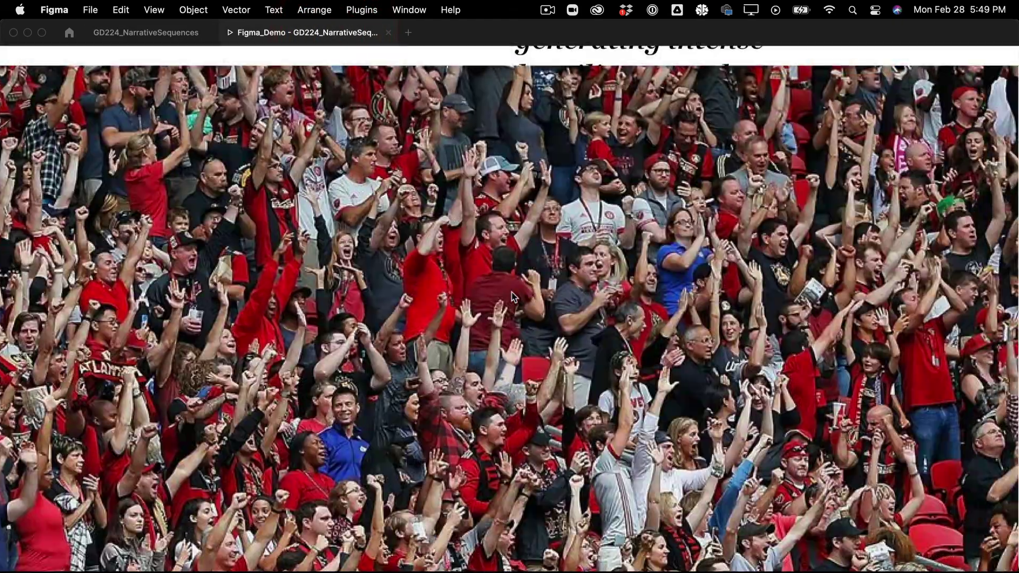
pyautogui.scroll(15, 512, 298)
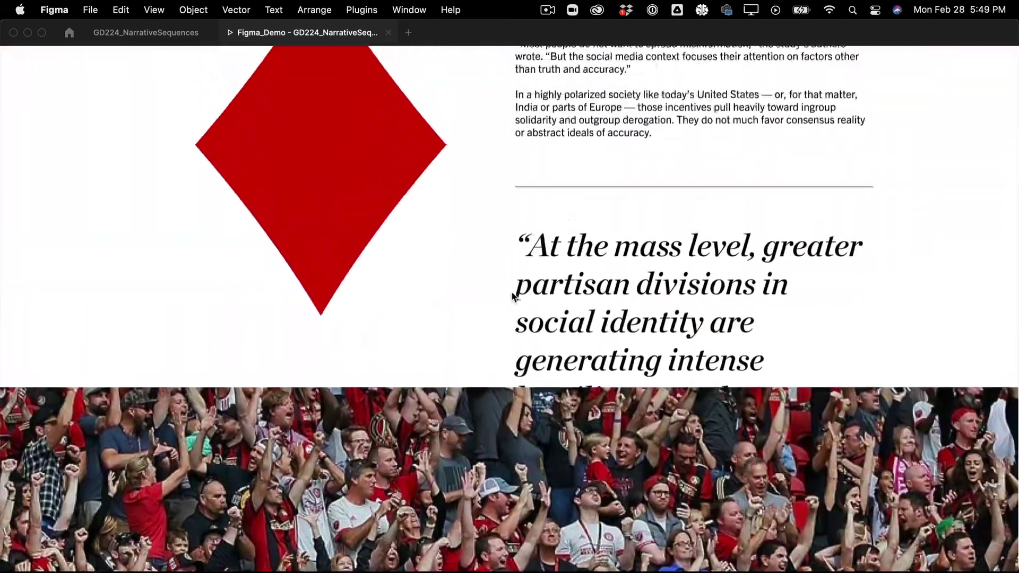
pyautogui.scroll(-5, 512, 297)
pyautogui.scroll(5, 512, 297)
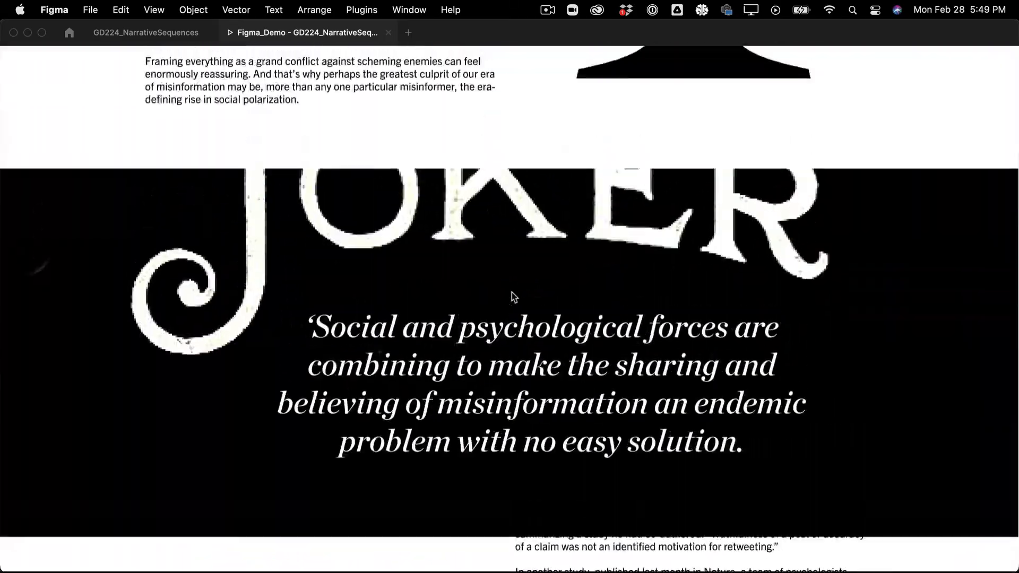
pyautogui.scroll(-15, 512, 297)
pyautogui.scroll(7, 512, 297)
pyautogui.scroll(-4, 631, 393)
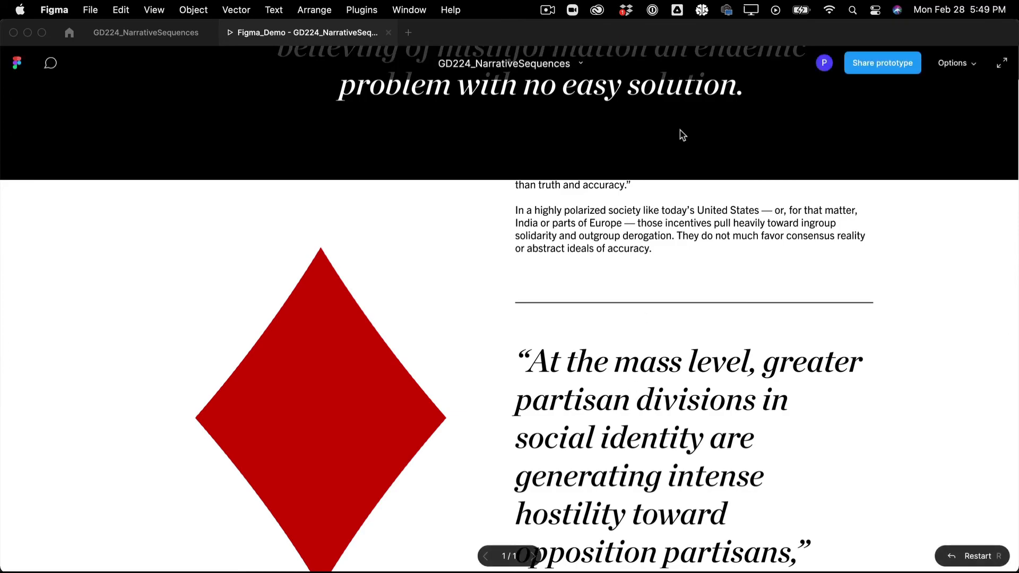
# - Review the spade section's text scrolling in the preview and return to the article's title screen
pyautogui.scroll(15, 683, 135)
pyautogui.scroll(-3, 683, 135)
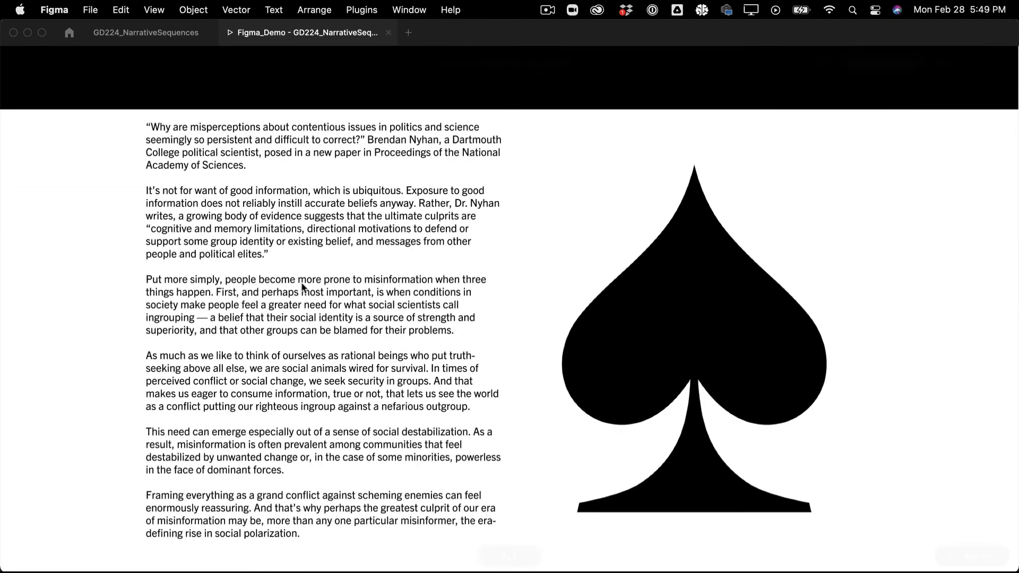
pyautogui.scroll(5, 301, 281)
pyautogui.scroll(-5, 300, 281)
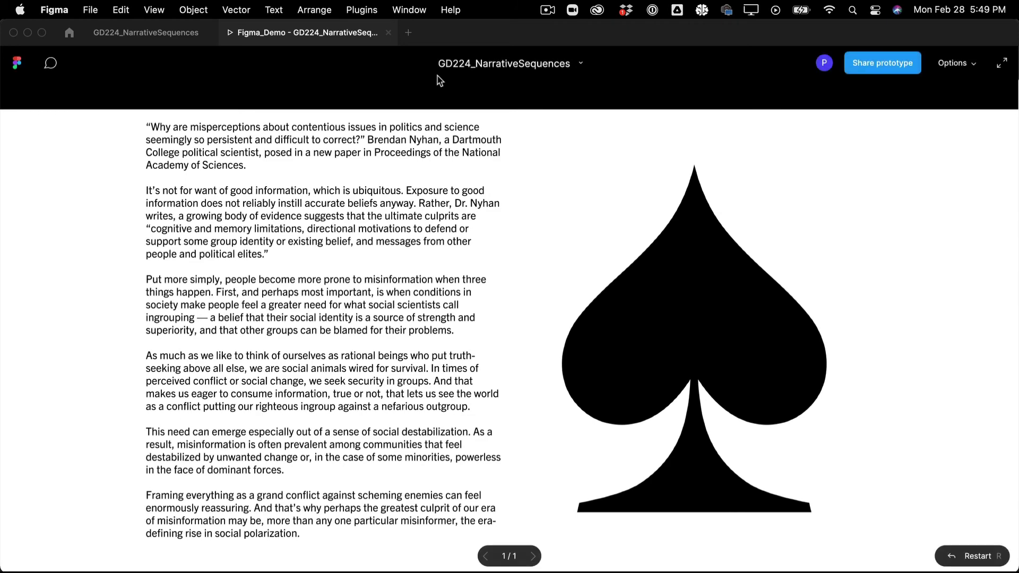
pyautogui.scroll(8, 370, 94)
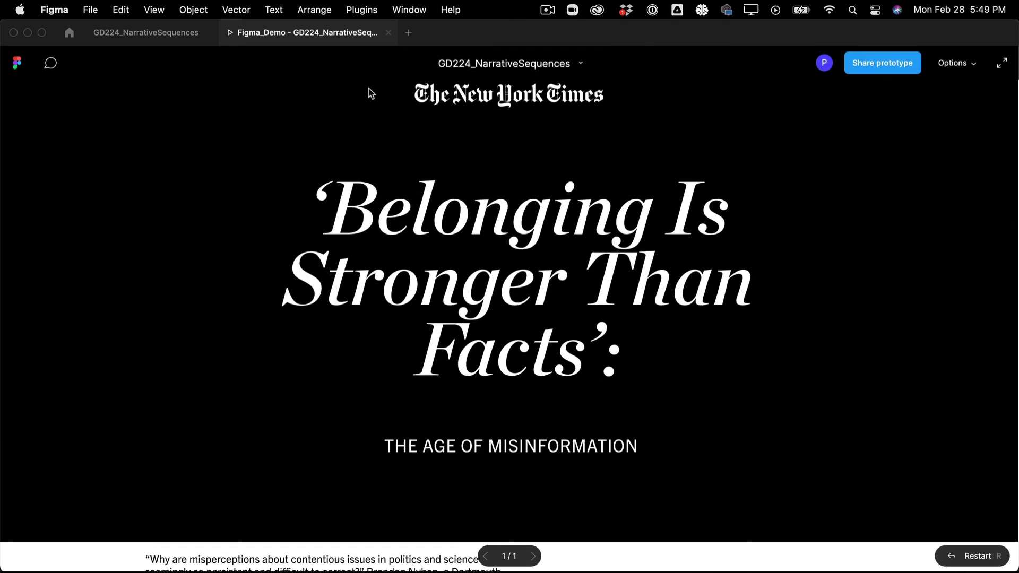